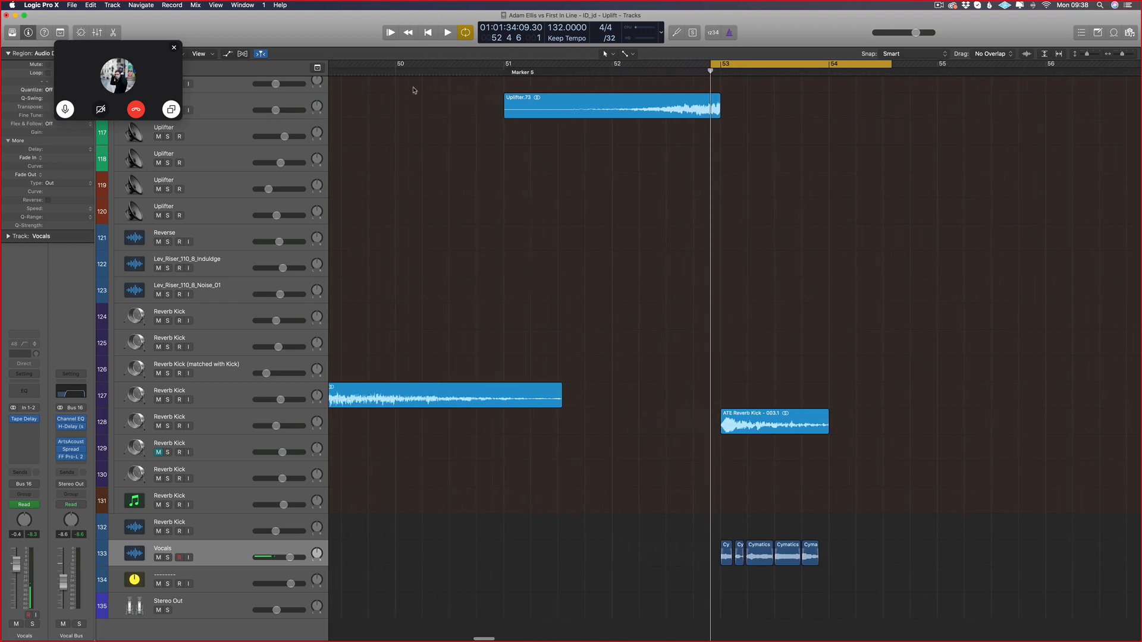
Step: Set the cycle range from bar 48 to bar 55 and listen through the section containing the vocal chops at bar 53
key(super+Left)
drag(385, 64, 986, 146)
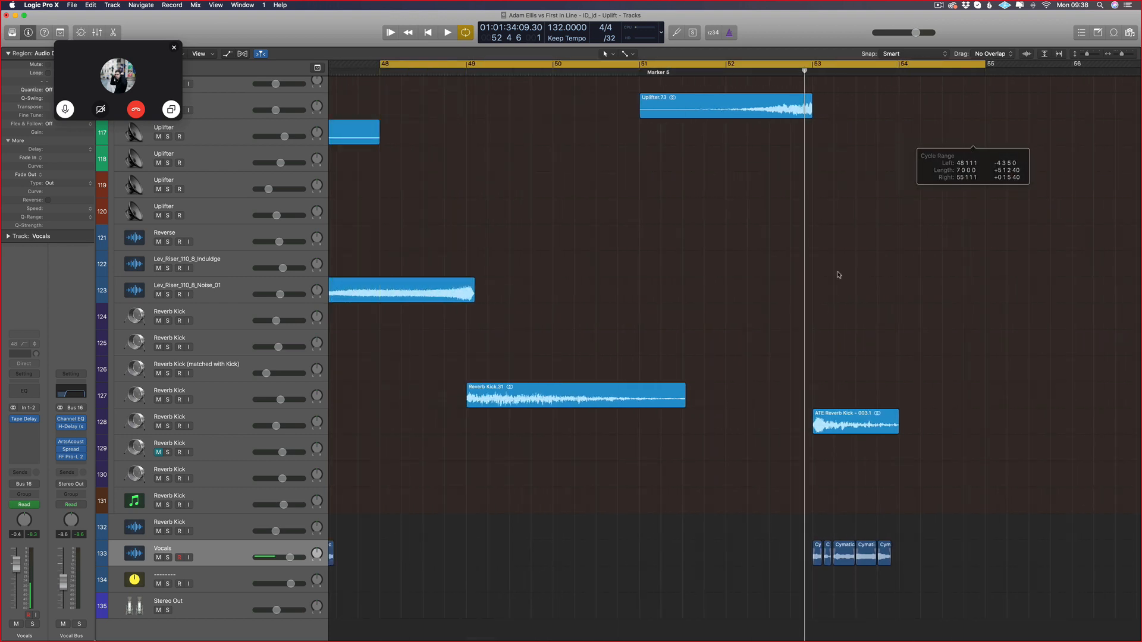
drag(939, 530, 752, 579)
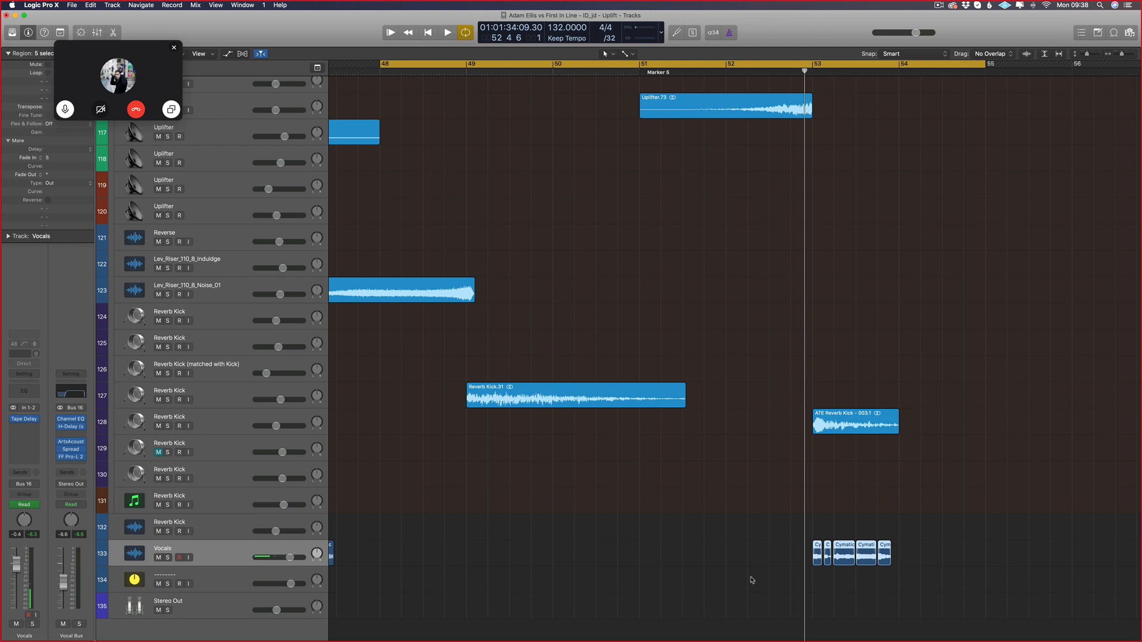
key(space)
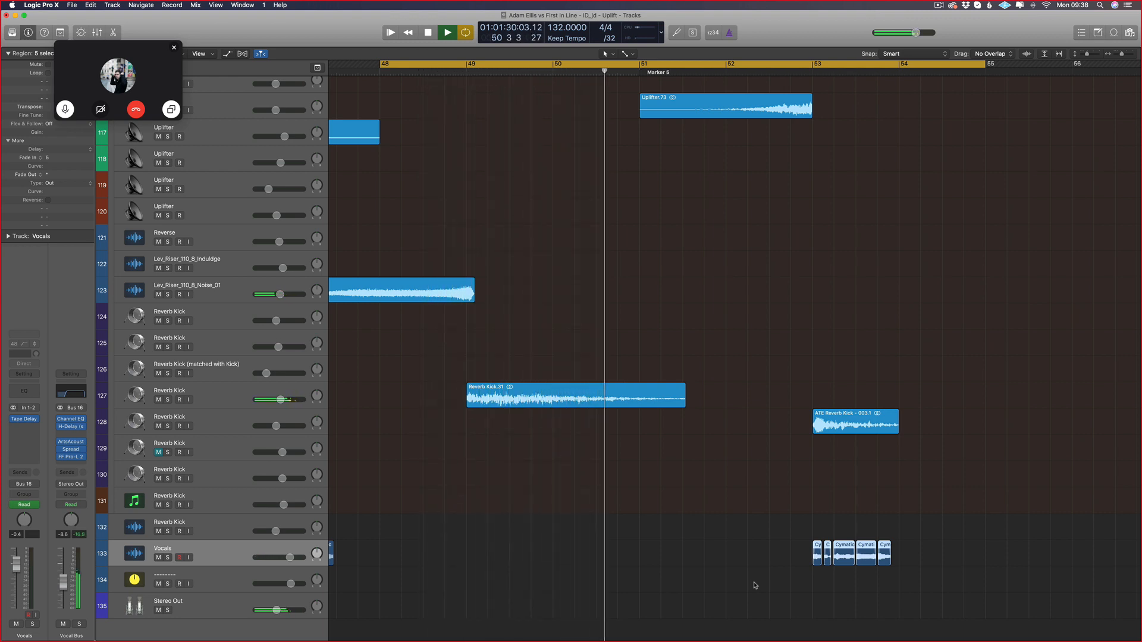
scroll(800, 495, right, 10)
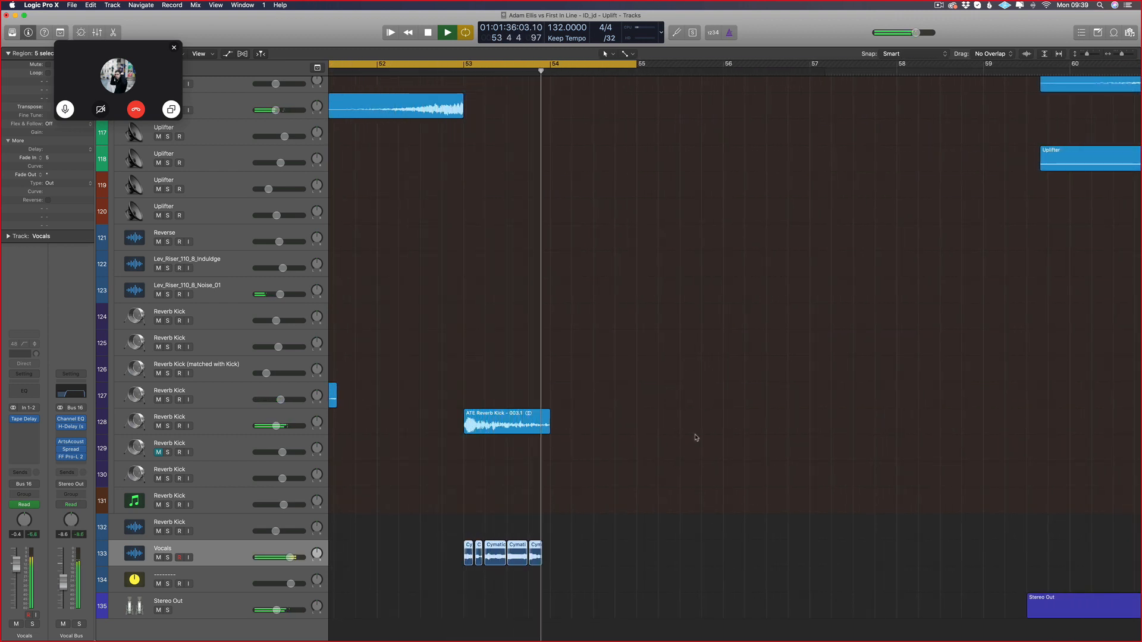
key(space)
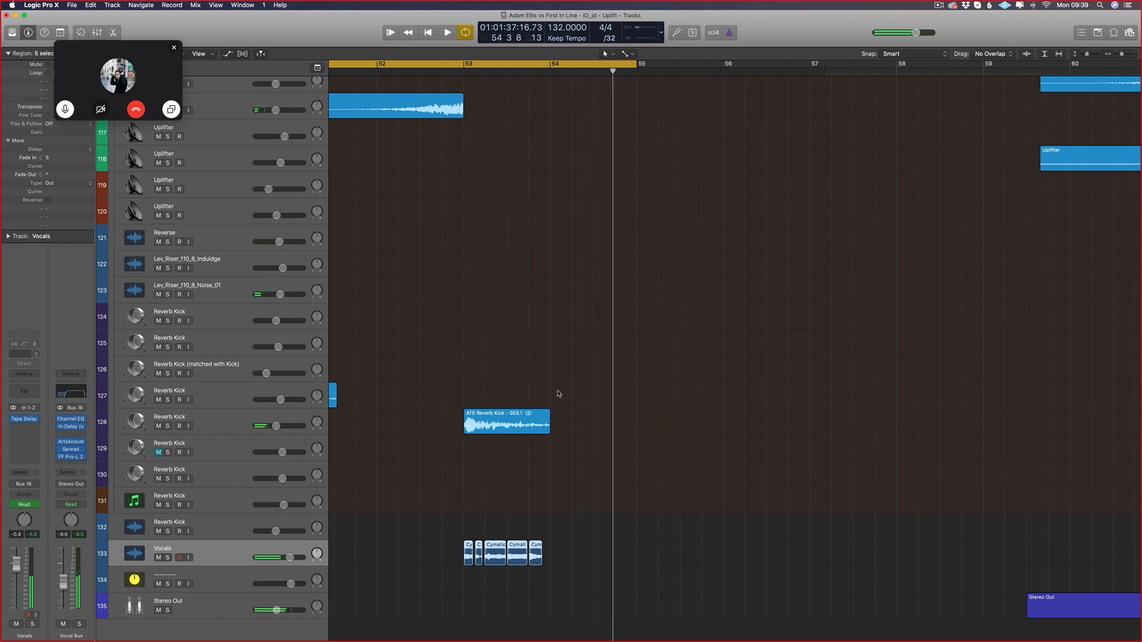
Step: Move the call window clear of the track list and solo the Uplifter on track 116
click(476, 379)
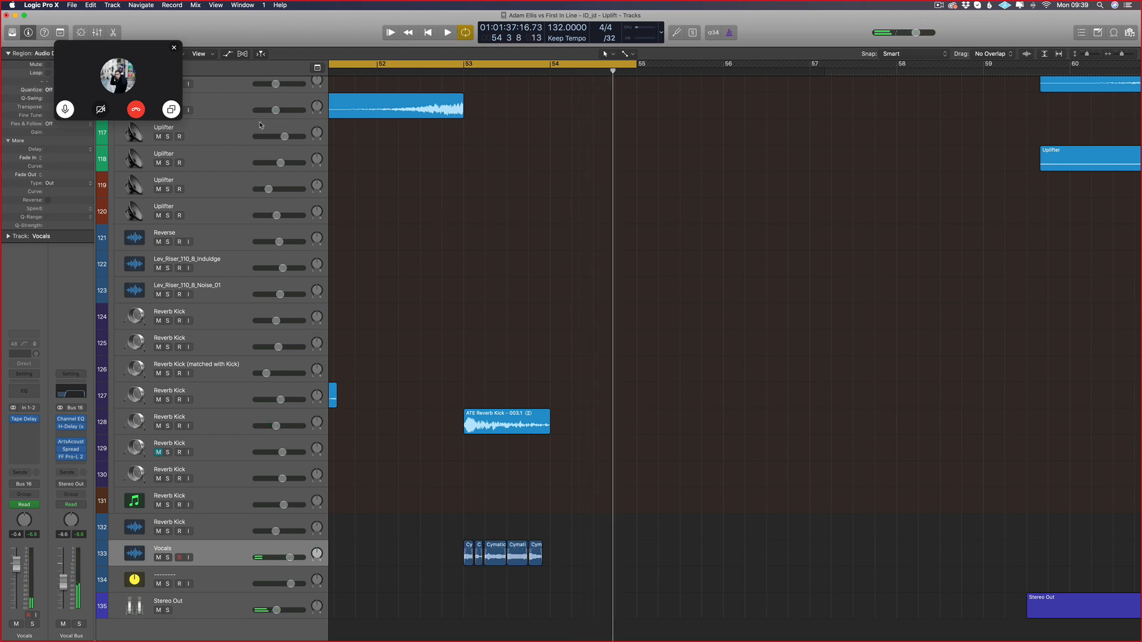
drag(85, 47, 770, 186)
click(217, 106)
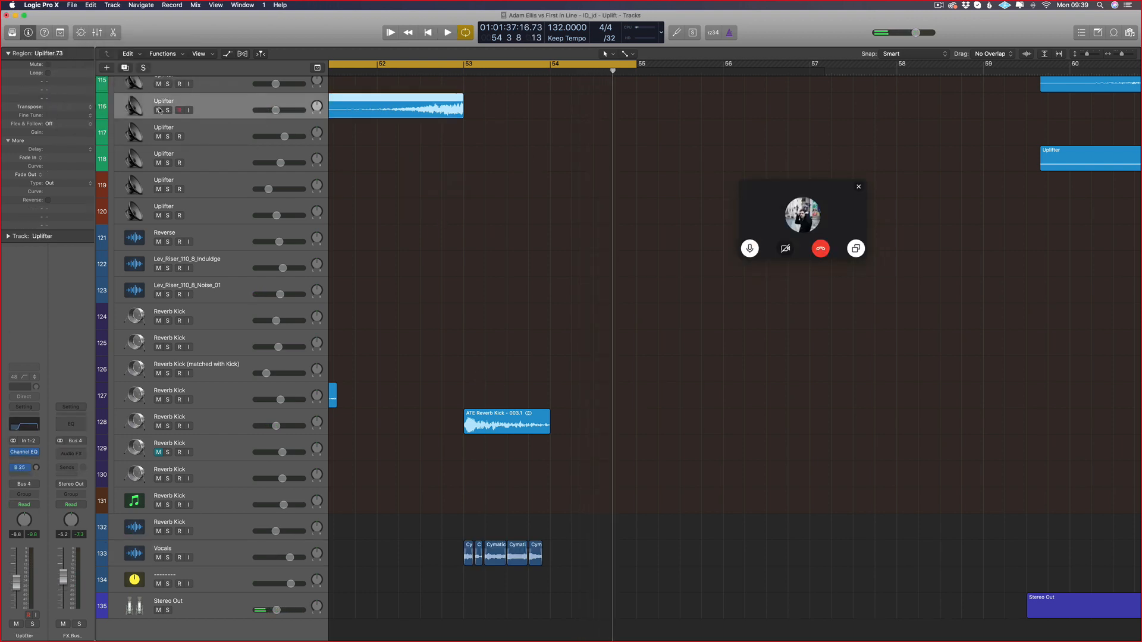
click(168, 111)
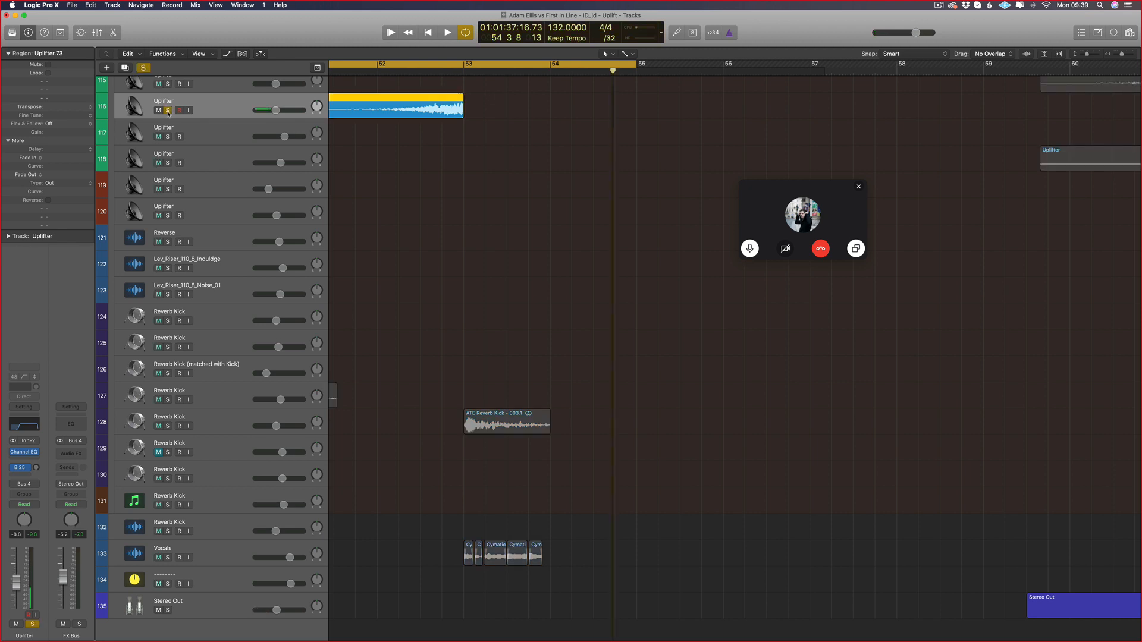
scroll(469, 149, left, 3)
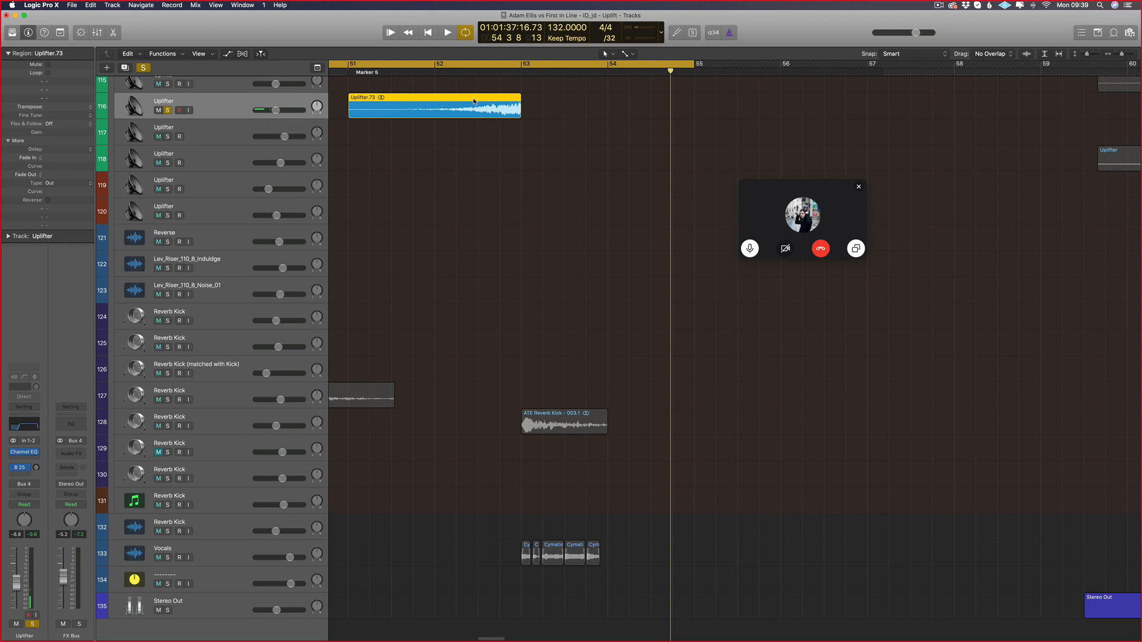
Step: Set the cycle range from 52 1 1 1 to 55 4 1 1 and clear the solo on the Uplifter track
drag(438, 64, 758, 64)
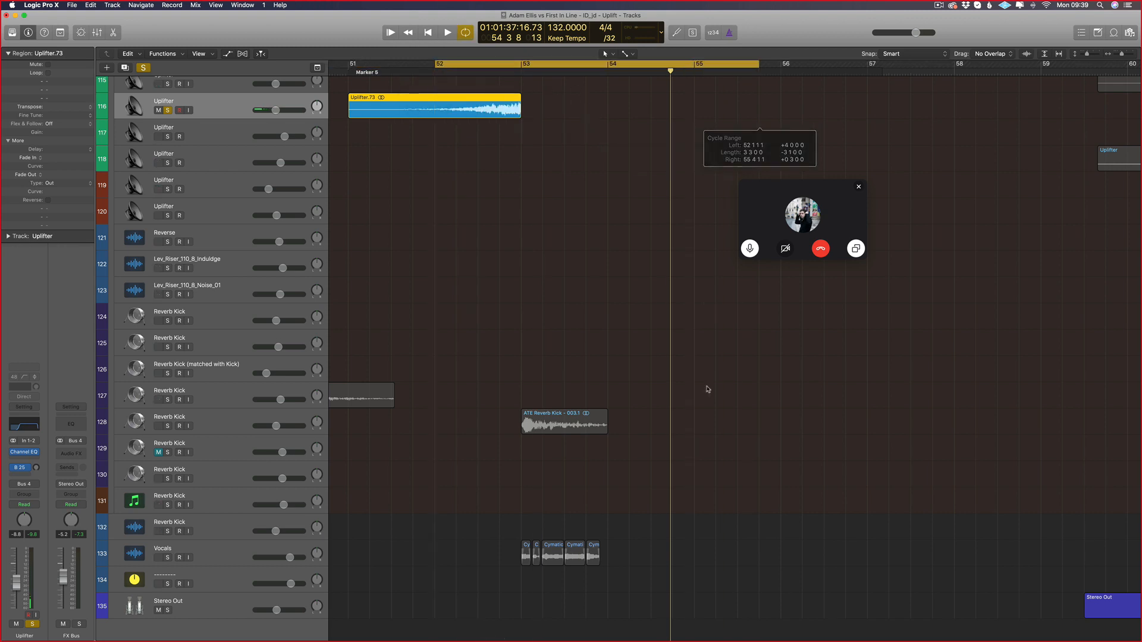
key(super+Right)
key(super+Right)
key(super+Right)
scroll(684, 559, right, 8)
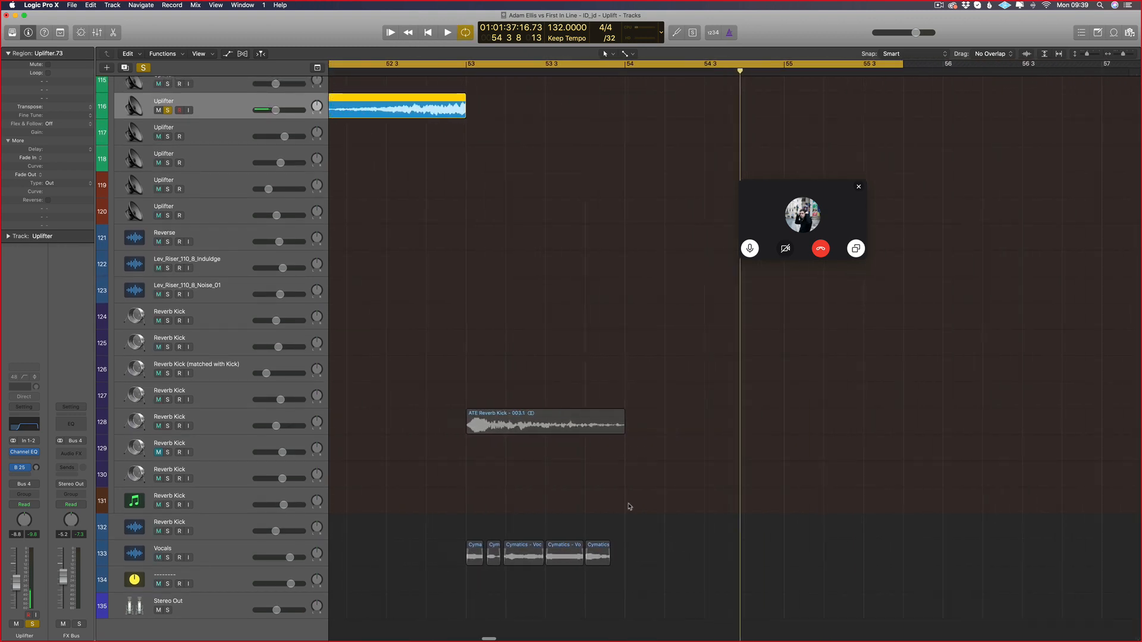
key(super+Right)
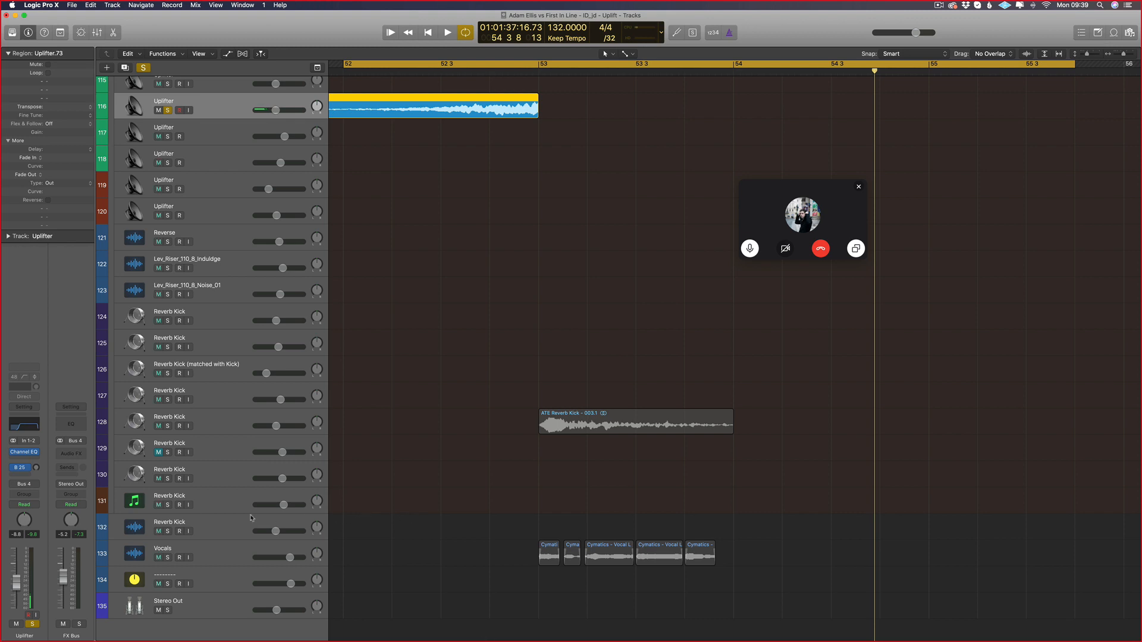
click(143, 67)
click(523, 463)
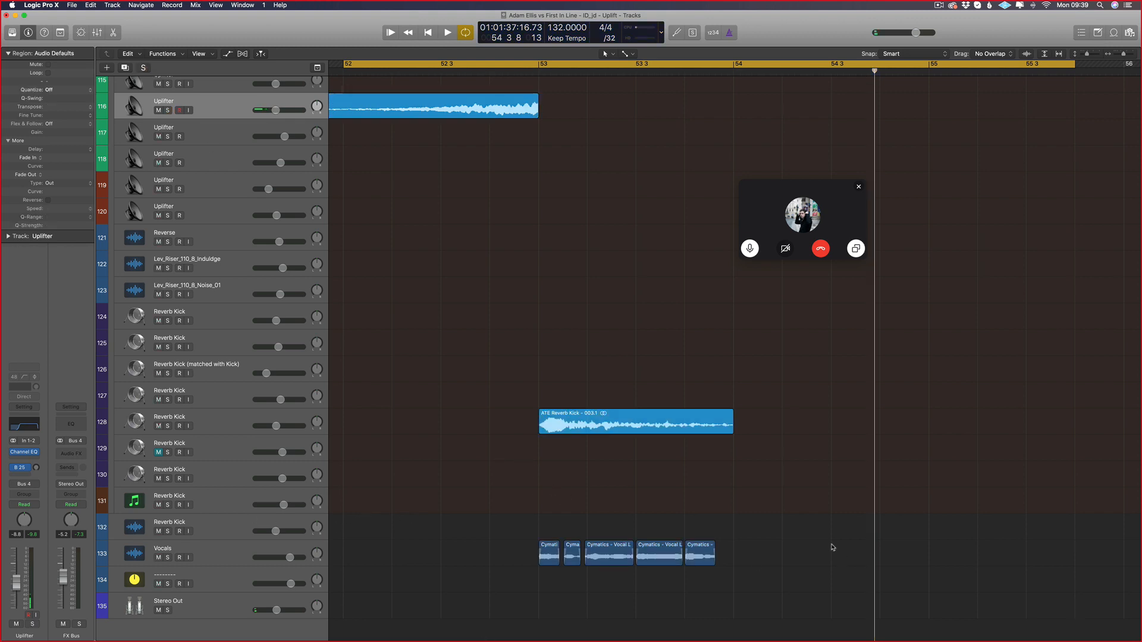
Step: Duplicate the Vocals track with its settings and copy the first Cymatics vocal chop onto the new track at bar 53
drag(831, 546, 571, 553)
key(super+d)
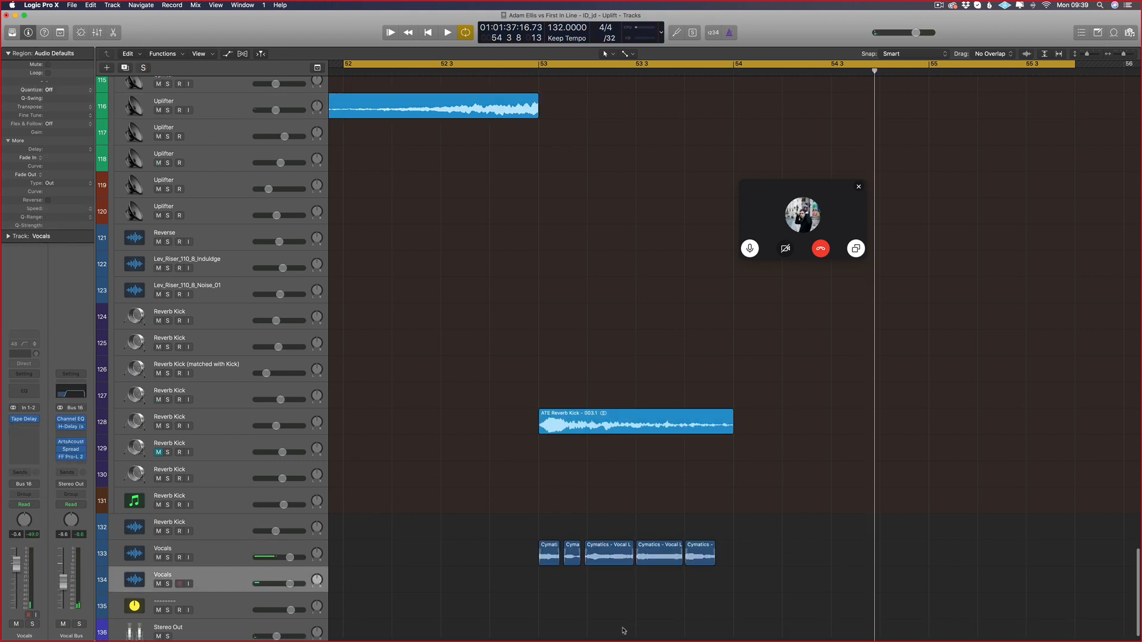
alt+drag(551, 530, 549, 552)
click(637, 206)
click(587, 543)
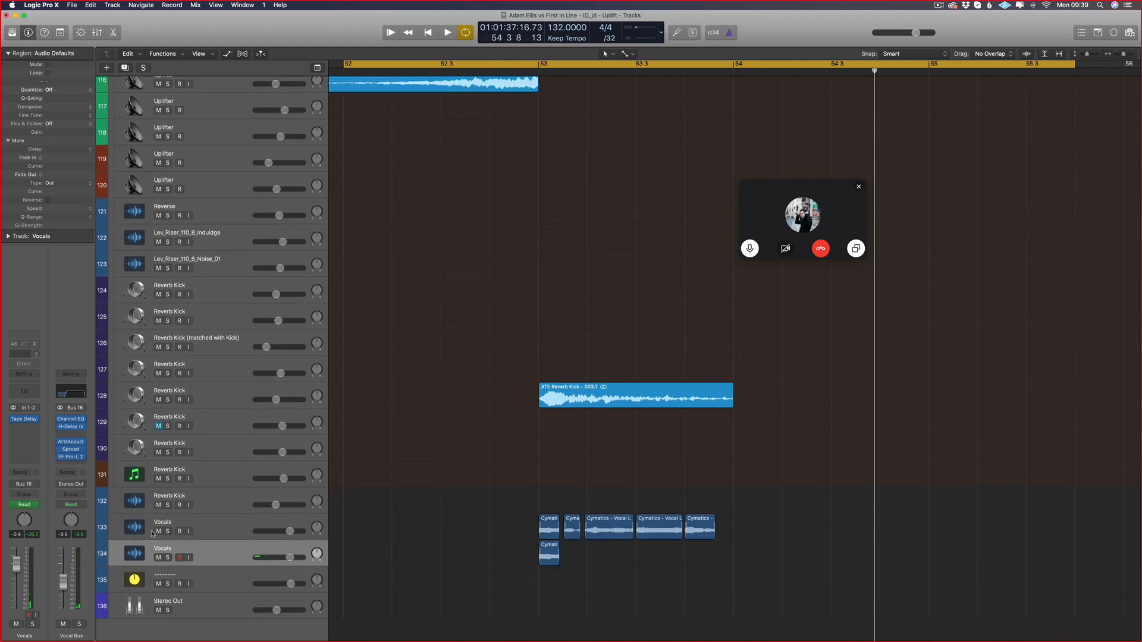
Step: Mute the original Vocals track 133 with its row of vocal chops
click(158, 531)
key(super+Right)
key(super+Right)
key(super+Right)
key(super+Right)
key(super+Right)
scroll(512, 558, left, 6)
scroll(489, 554, left, 1)
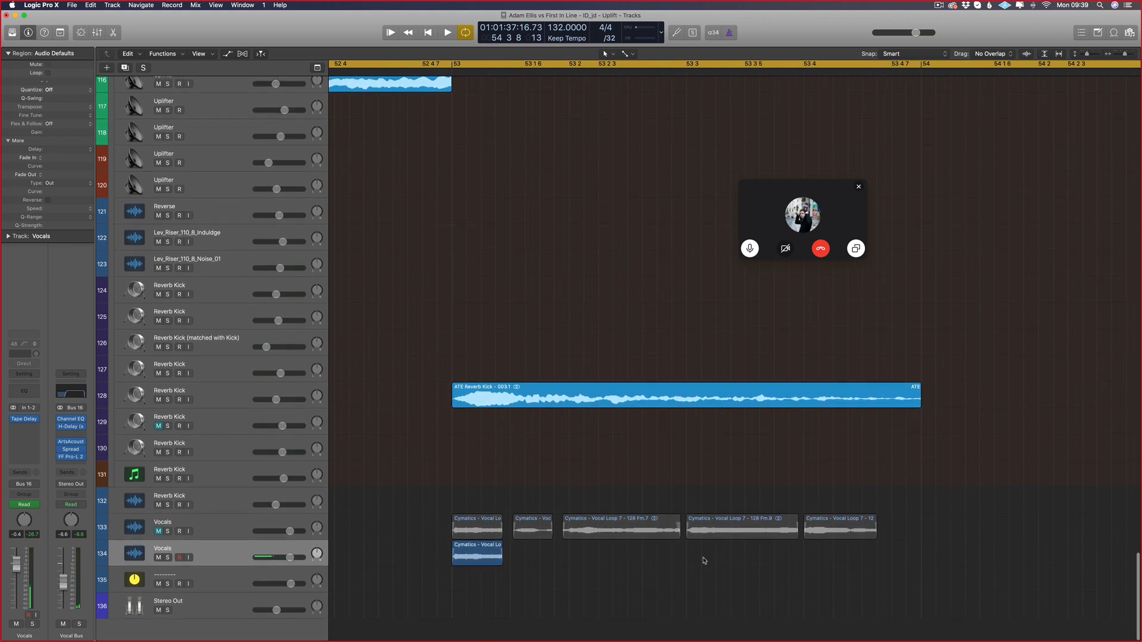
drag(918, 539, 383, 513)
click(561, 568)
Step: Cycle bar 53 to 54, solo the duplicate Vocals track 134 and play the copied chop
drag(457, 65, 921, 67)
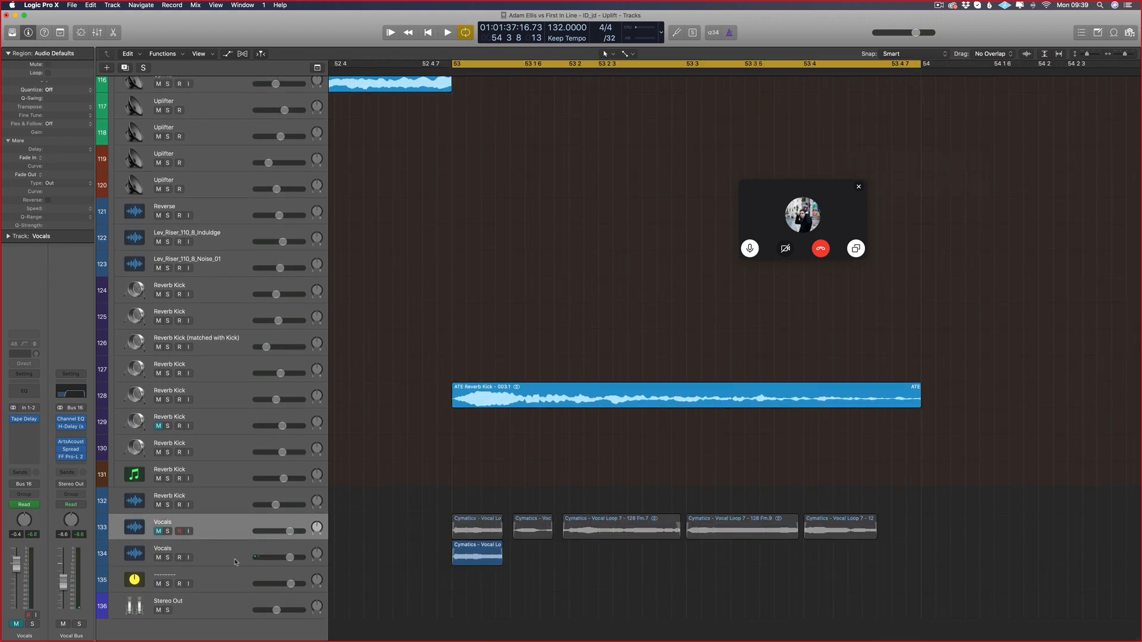
click(167, 557)
key(space)
scroll(617, 574, up, 5)
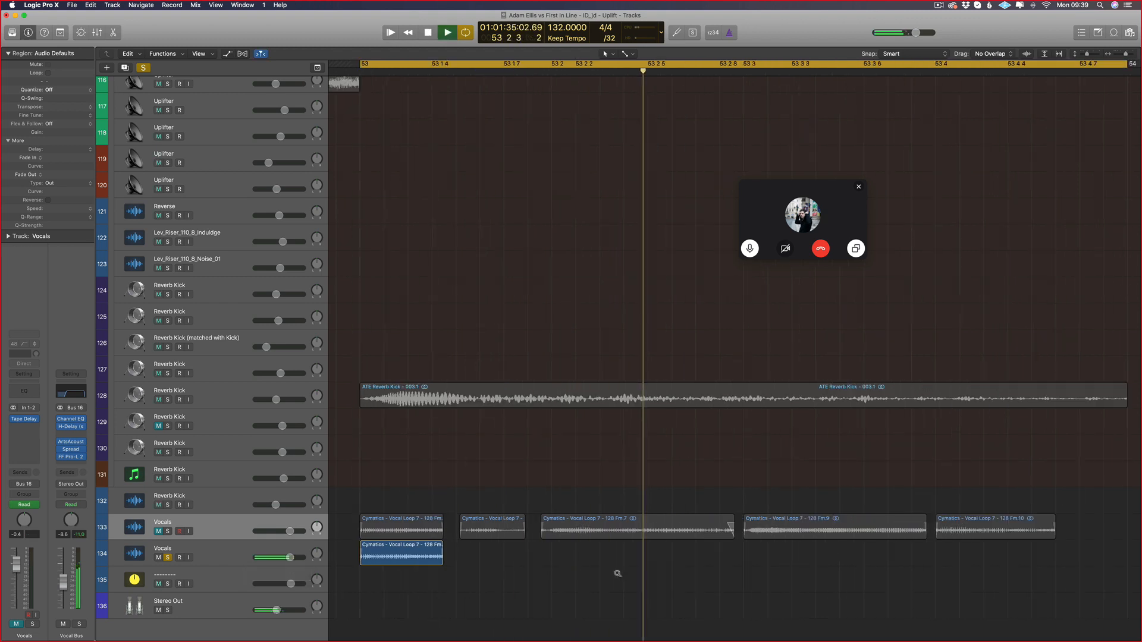
scroll(617, 574, up, 3)
key(space)
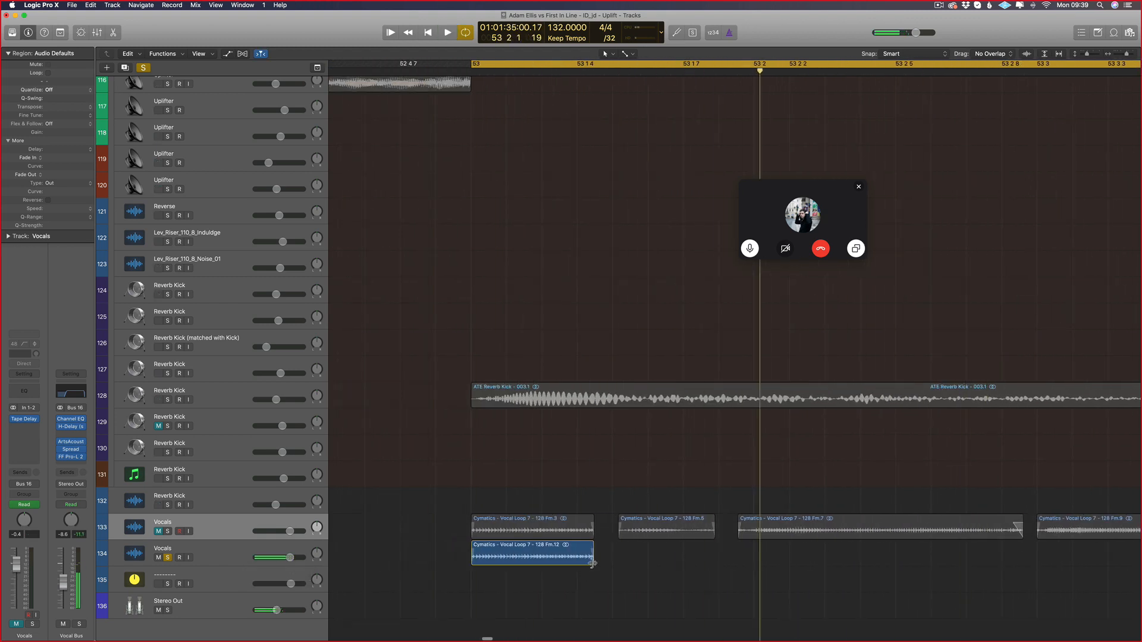
Step: Lengthen the copied vocal chop slightly at its end and bypass the Tape Delay, H-Delay and ArtsAcoustic effects
drag(592, 563, 611, 562)
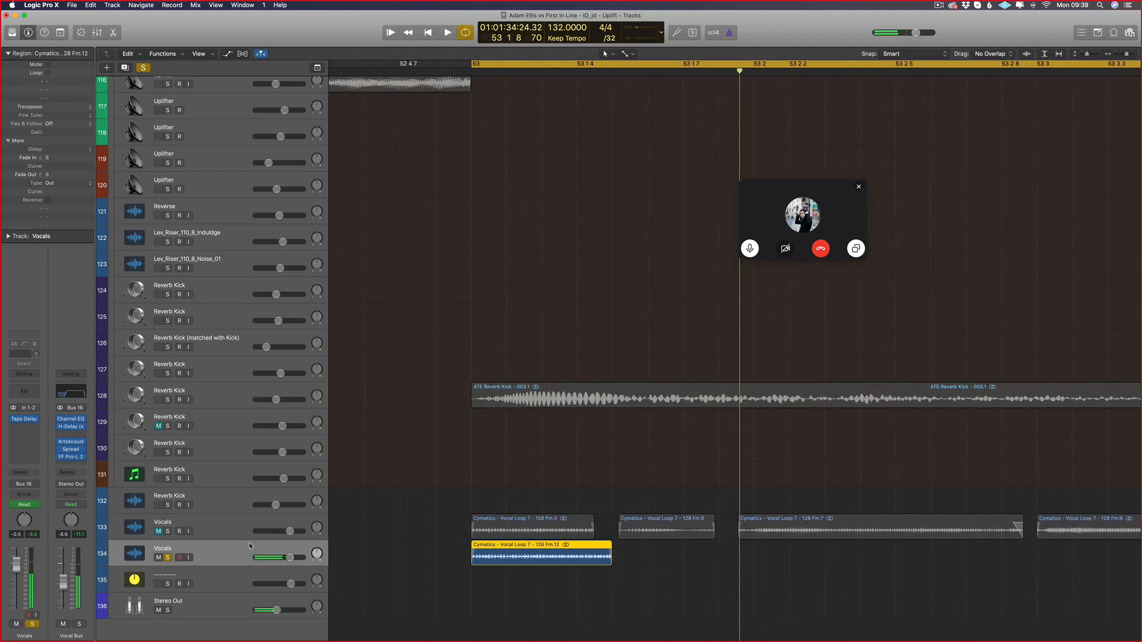
click(13, 419)
click(60, 427)
click(60, 441)
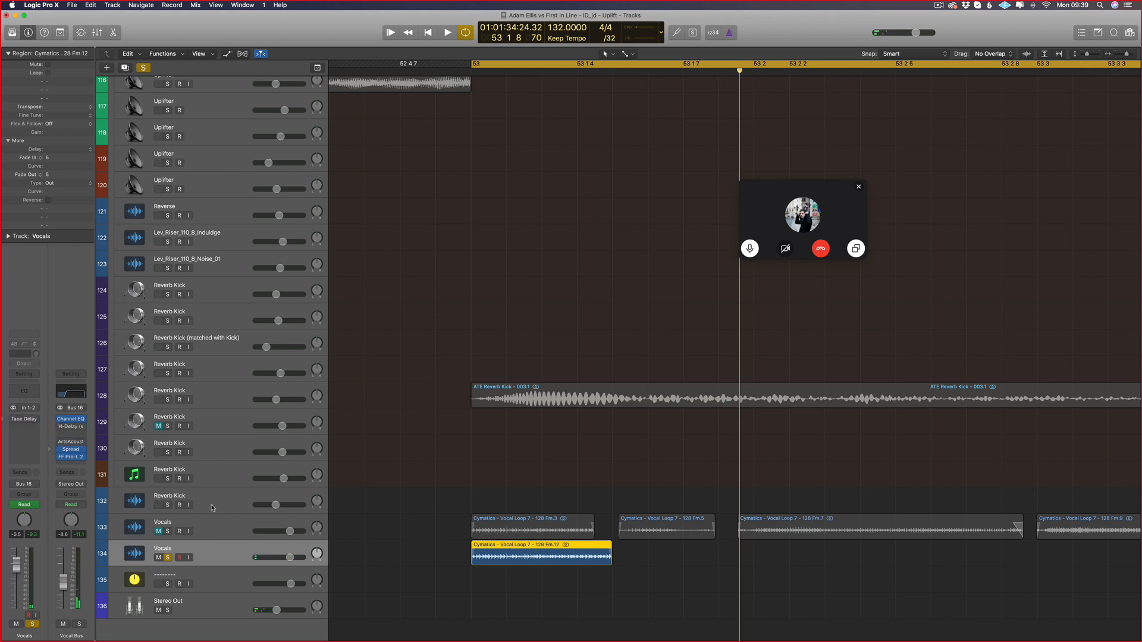
click(632, 577)
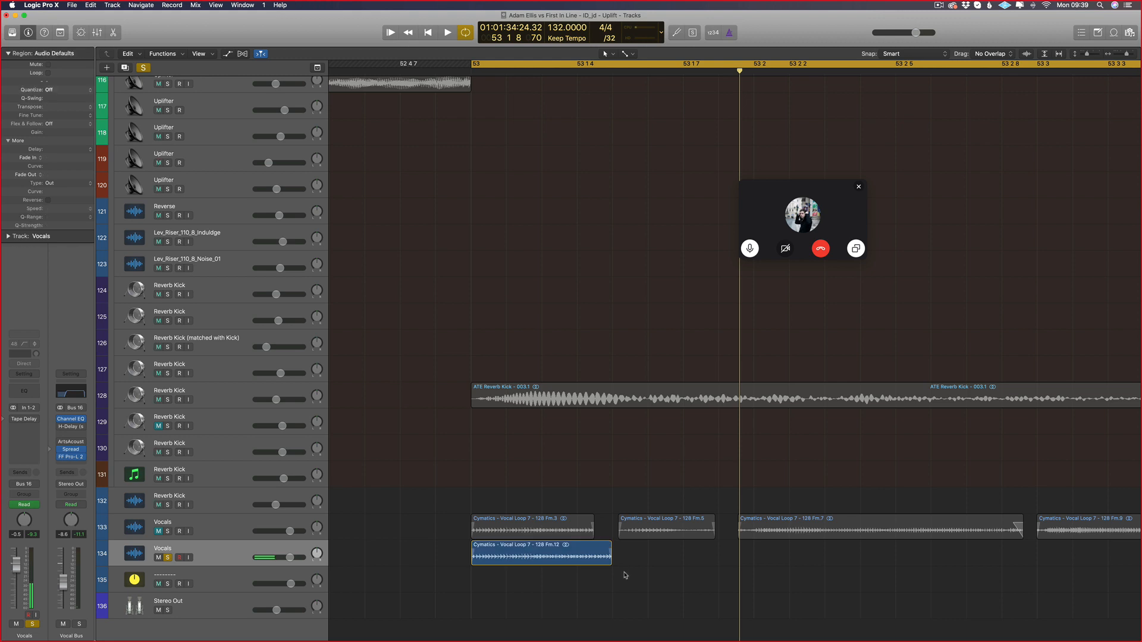
Step: Play the soloed vocal chop with the delays and reverb bypassed
key(space)
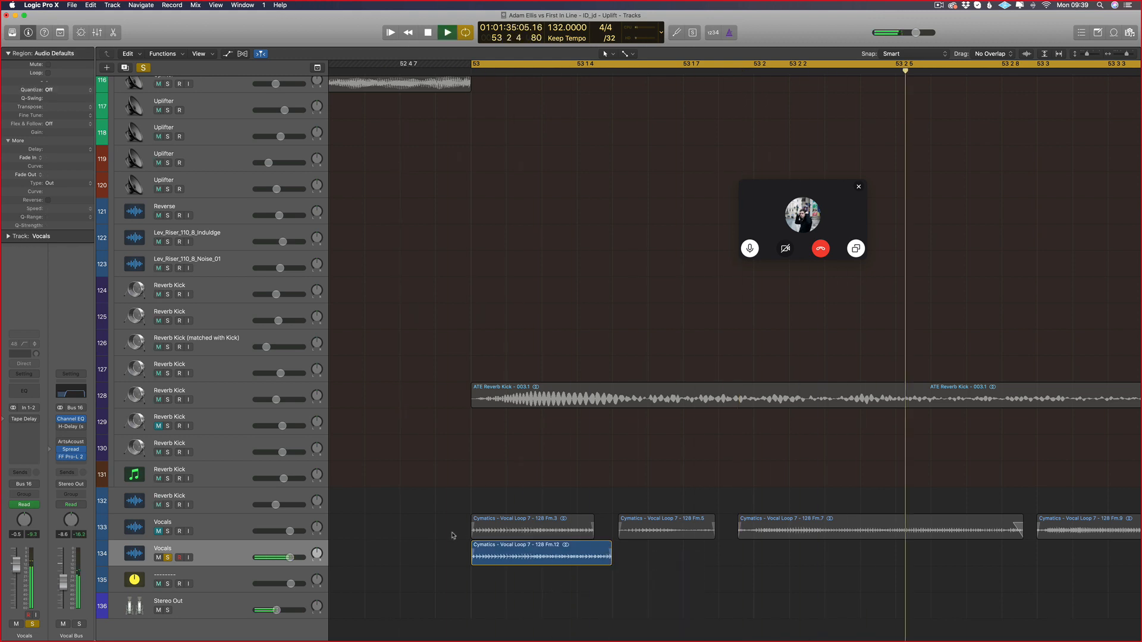
key(space)
key(space)
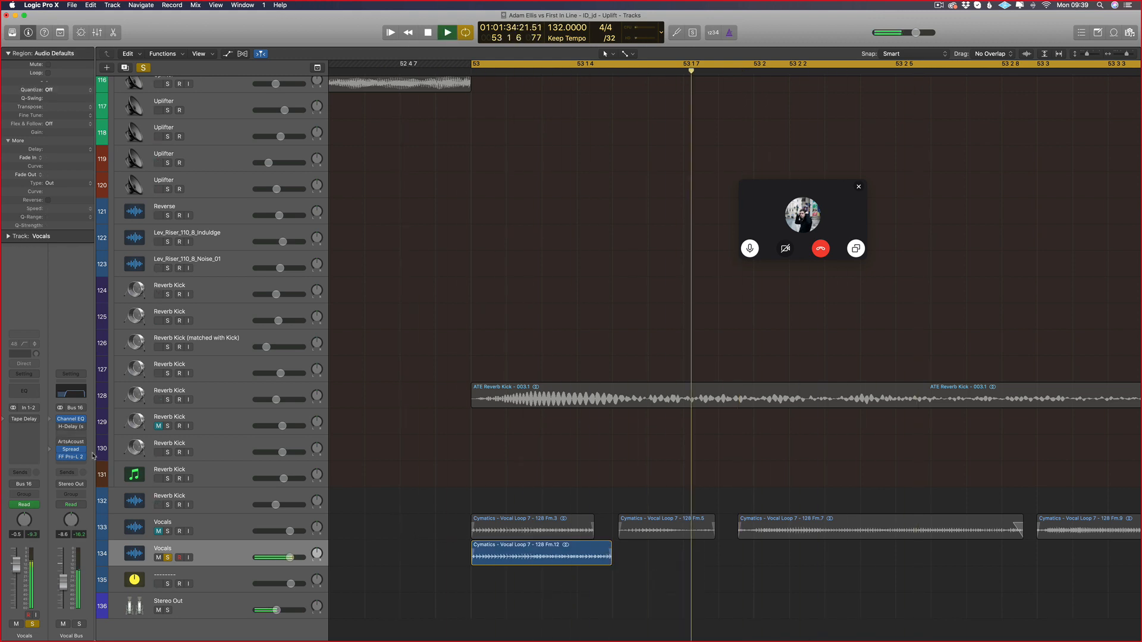
ctrl+alt+click(737, 372)
key(space)
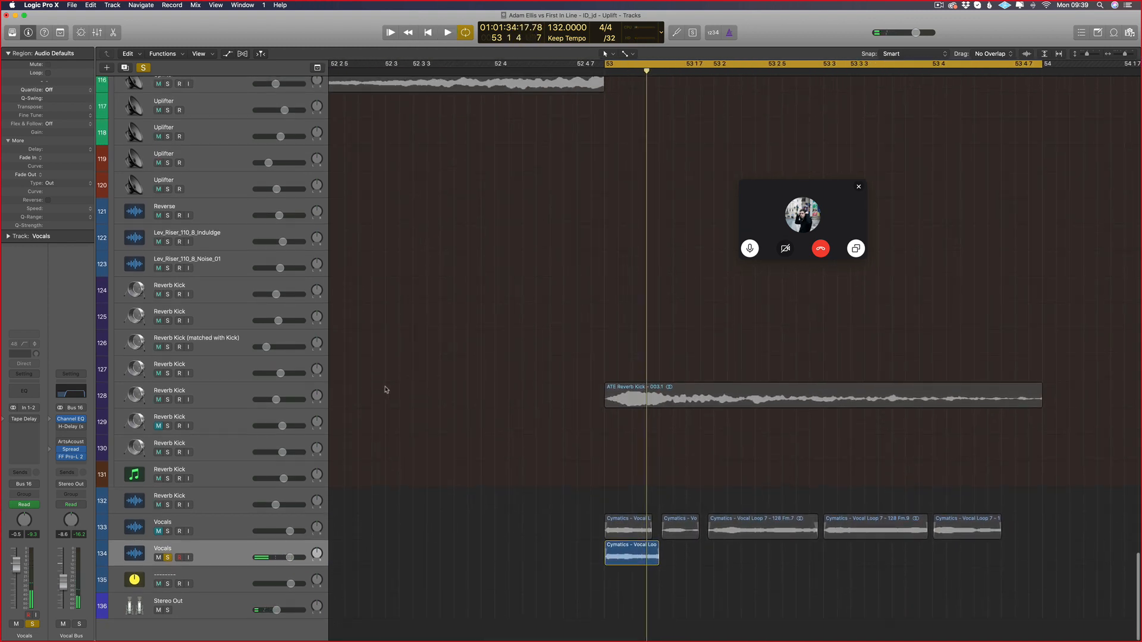
key(space)
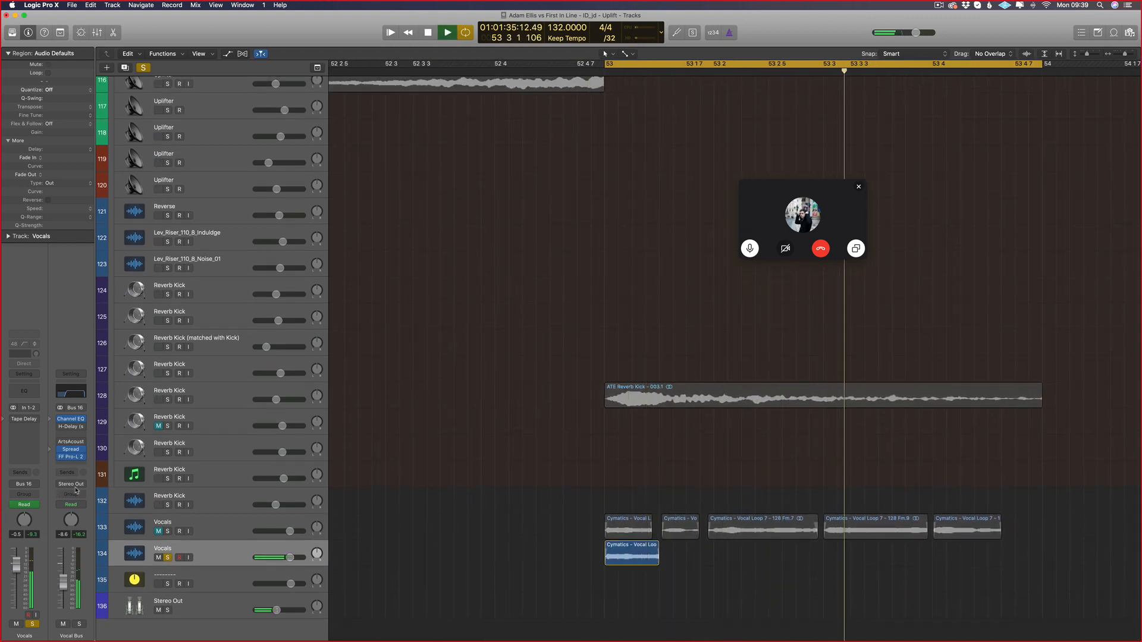
Step: Try routing the duplicate Vocals track to Stereo Output, and undo the routing change
click(24, 486)
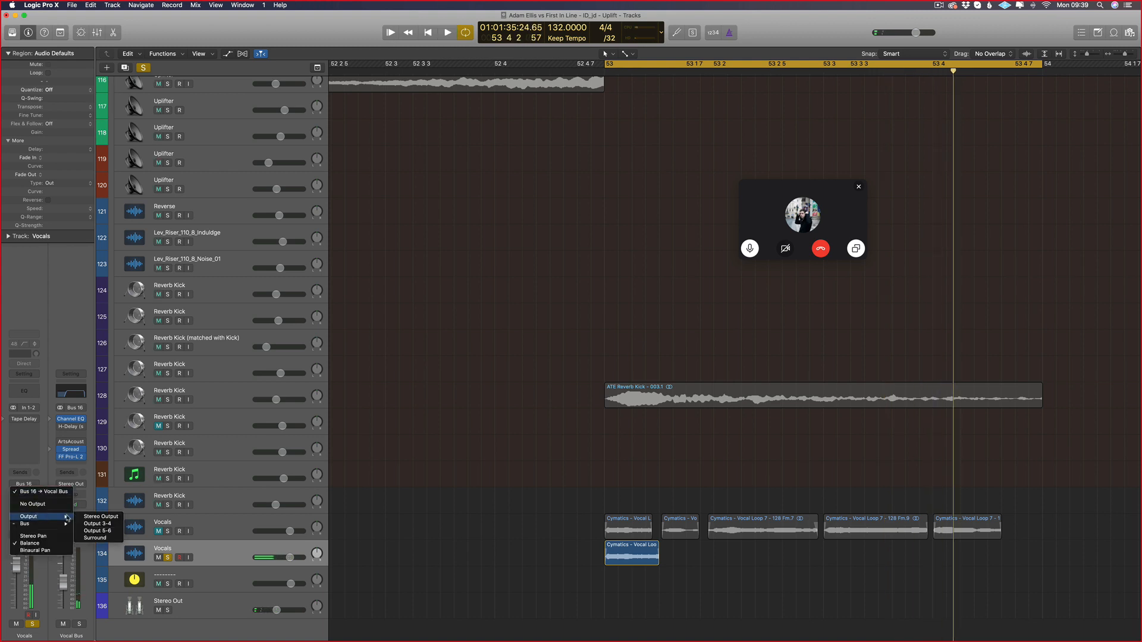
click(753, 515)
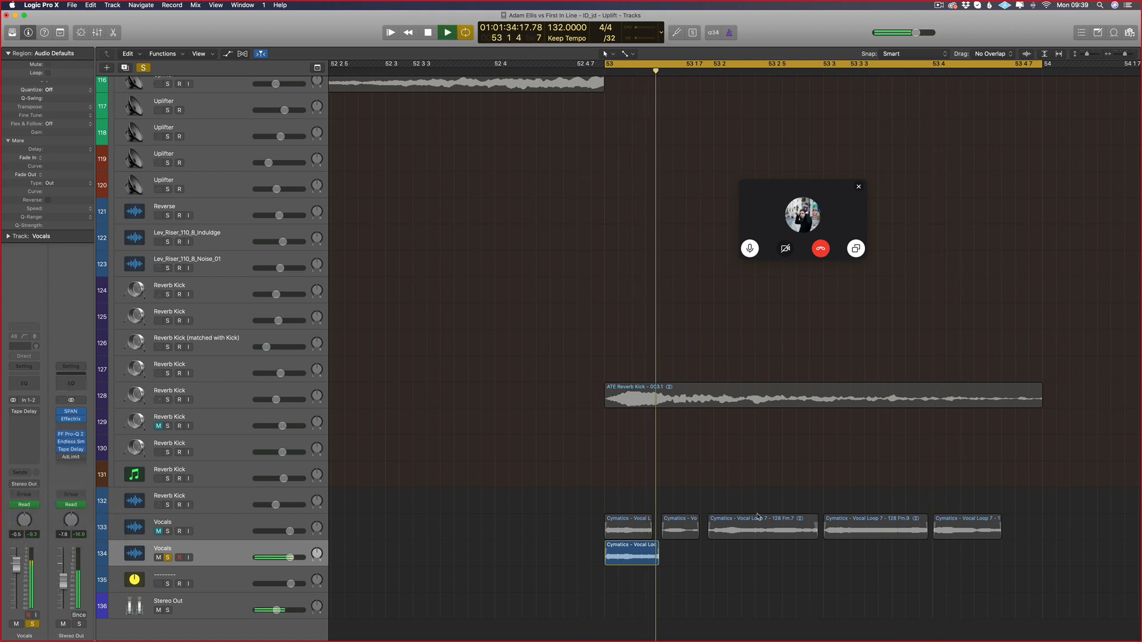
key(super+z)
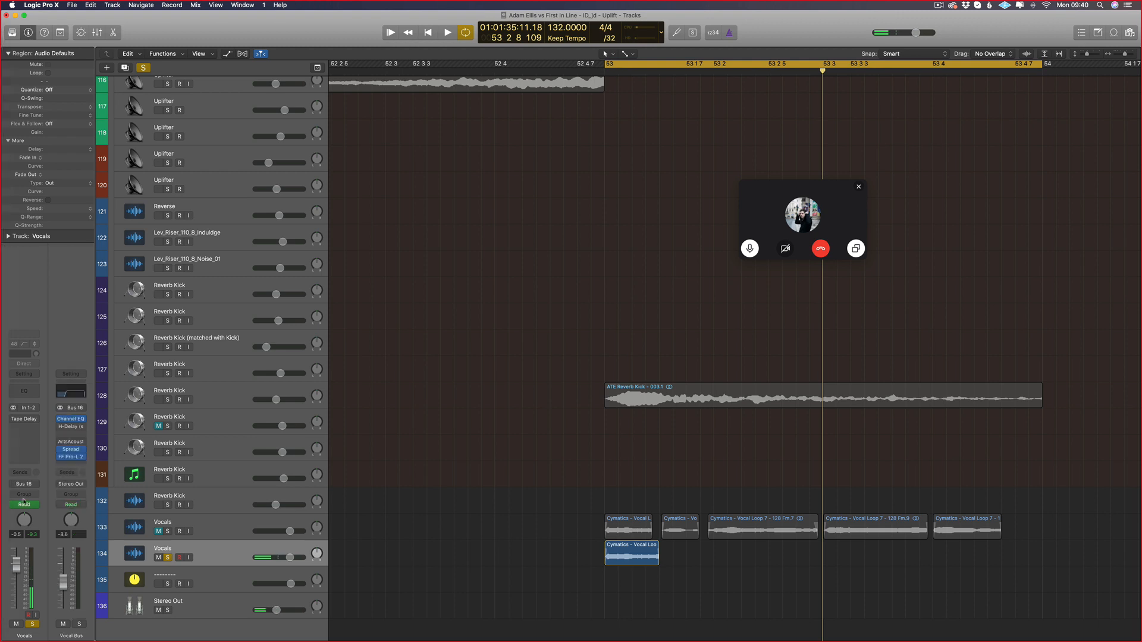
Step: Start the cycle range at bar 52, move the copied vocal chop to bar 52 and play it
scroll(752, 611, down, 2)
scroll(601, 510, left, 5)
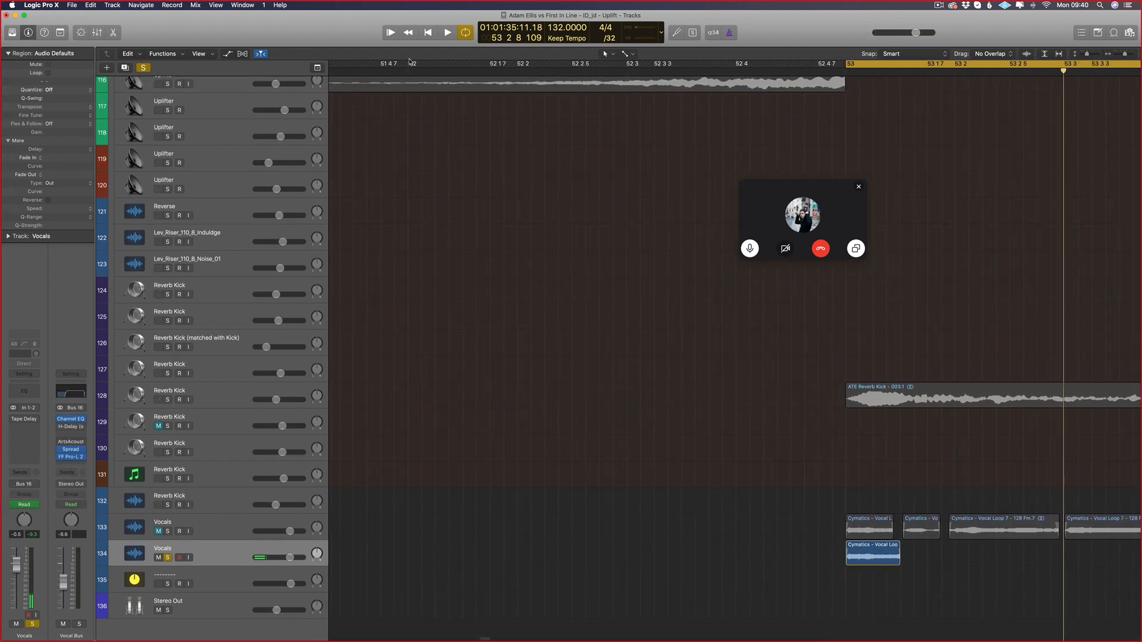
drag(411, 61, 1129, 156)
drag(867, 554, 428, 555)
key(space)
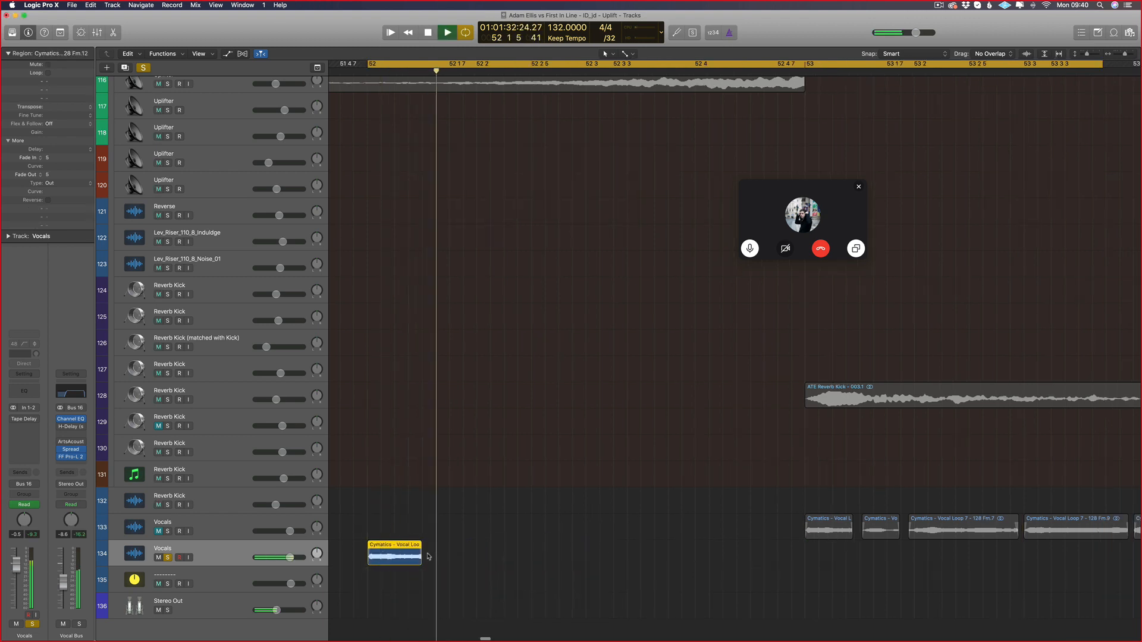
key(space)
Step: Insert a stereo ArtsAcoustic Reverb after the bypassed Tape Delay on the duplicate Vocals track
click(35, 420)
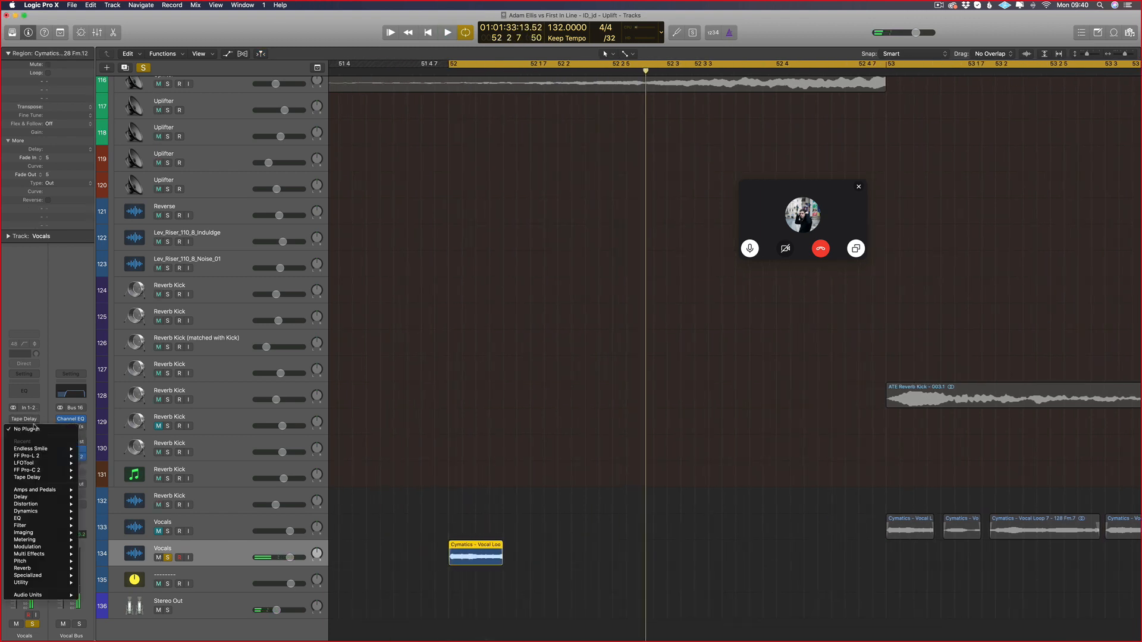
click(566, 530)
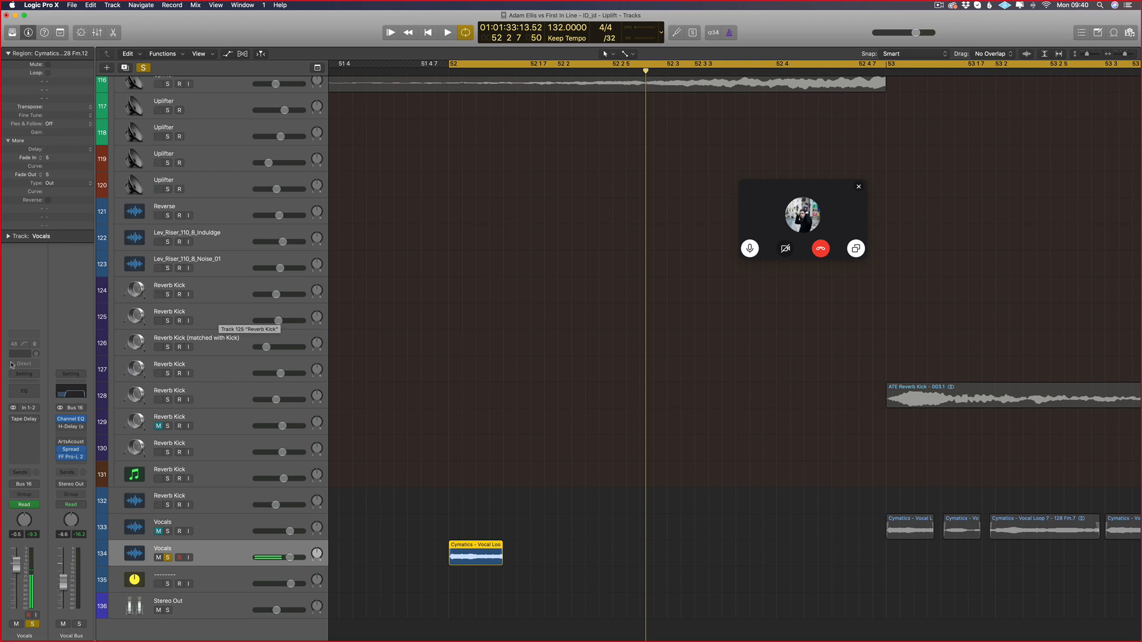
click(26, 428)
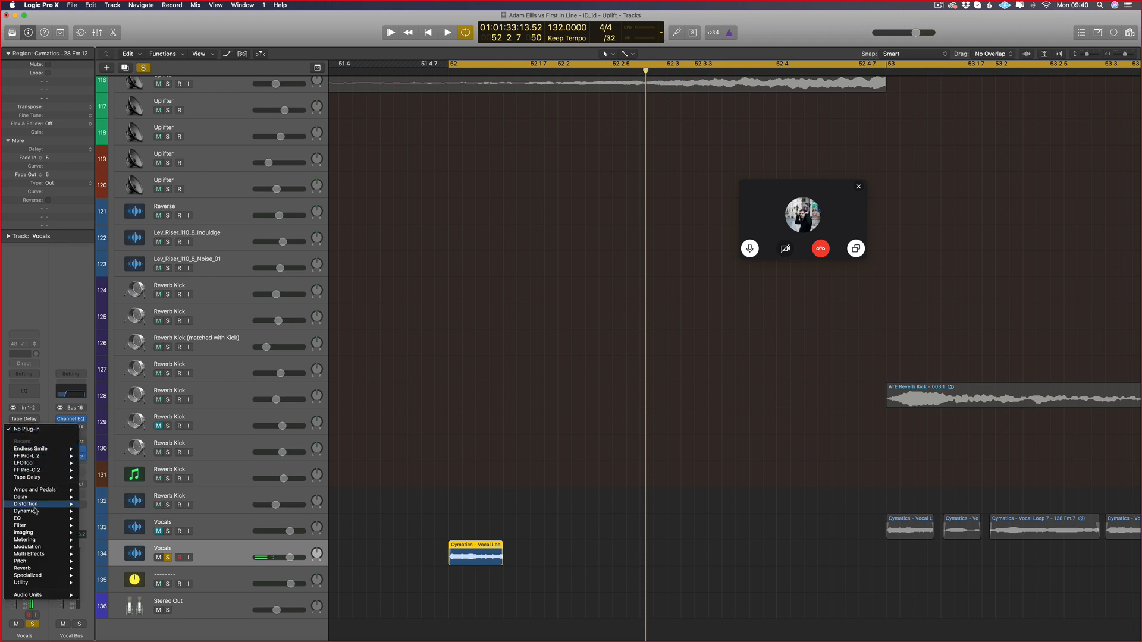
mouse_move(36, 592)
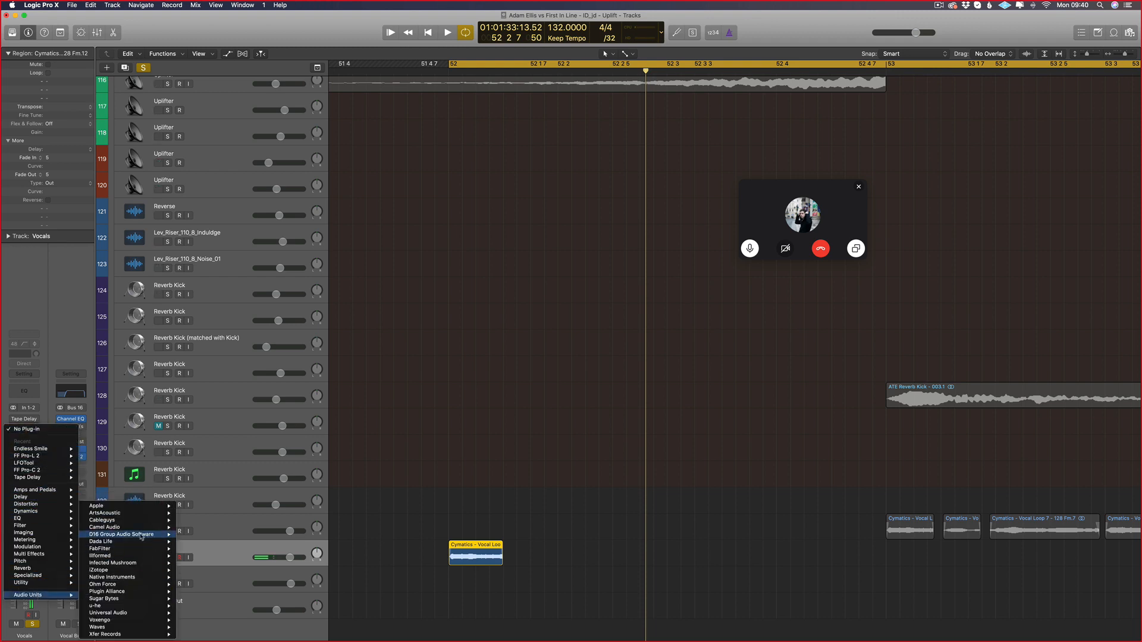
mouse_move(137, 513)
mouse_move(188, 513)
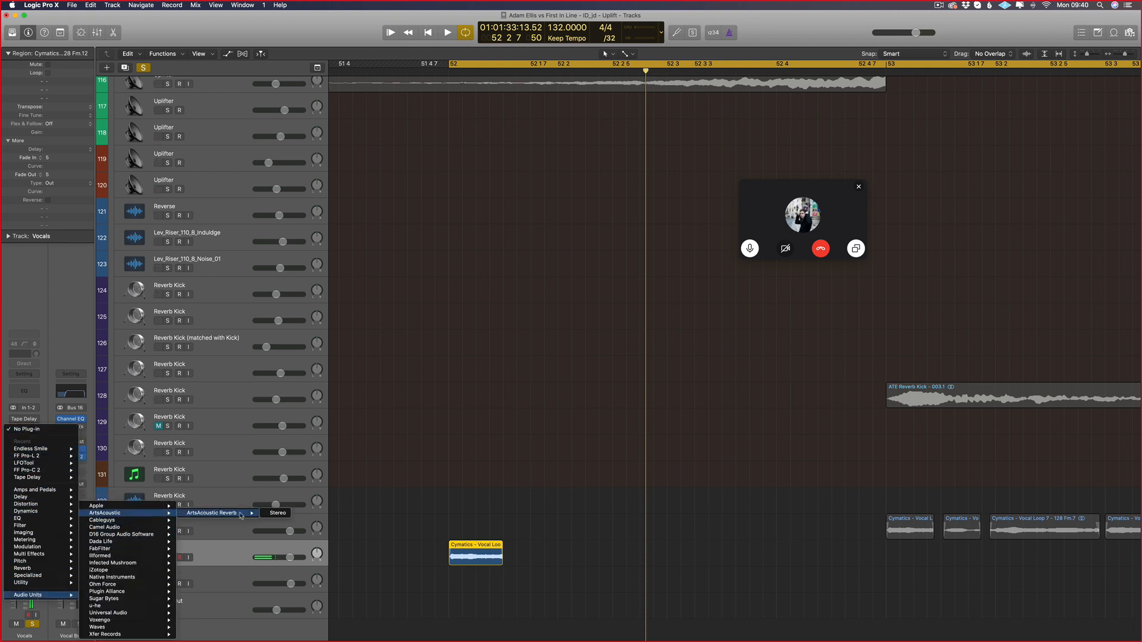
click(273, 514)
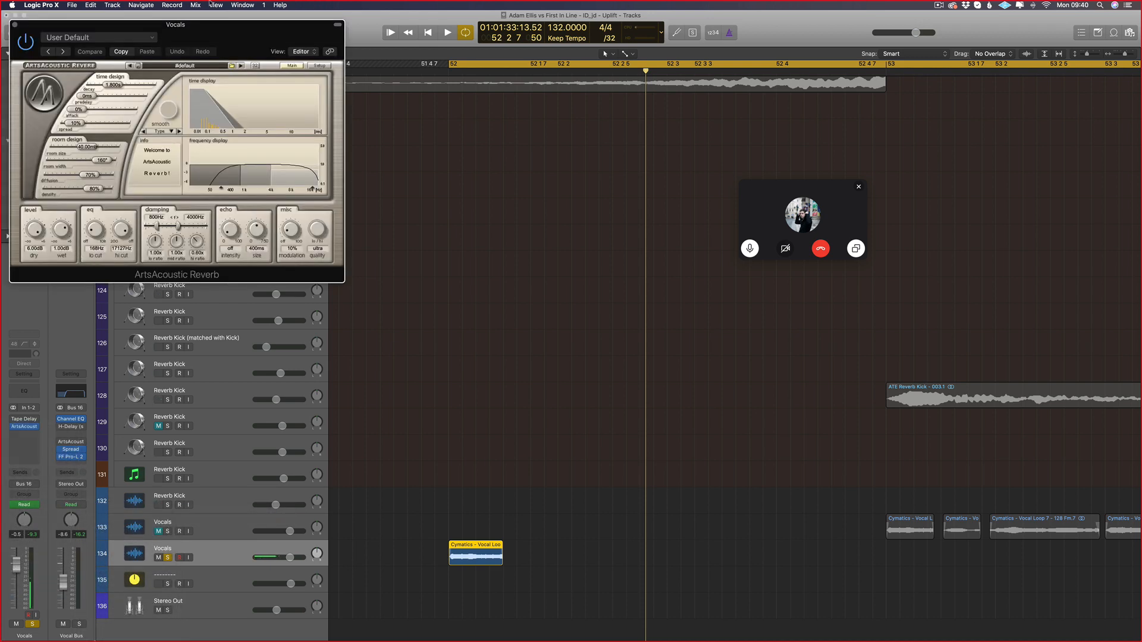
drag(154, 28, 405, 164)
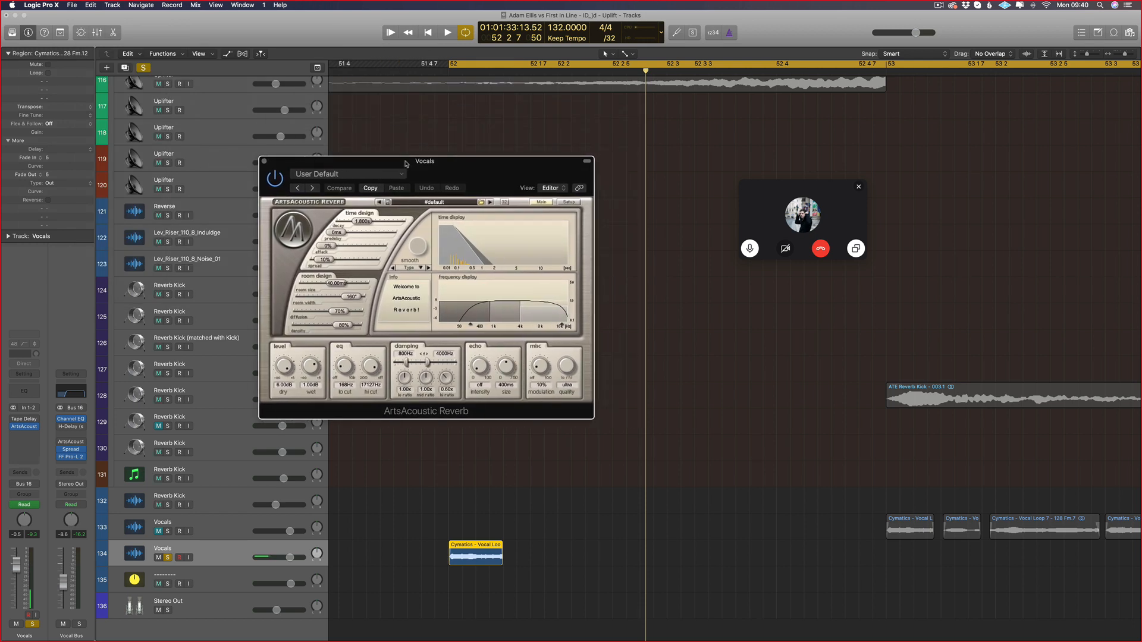
drag(350, 160, 356, 158)
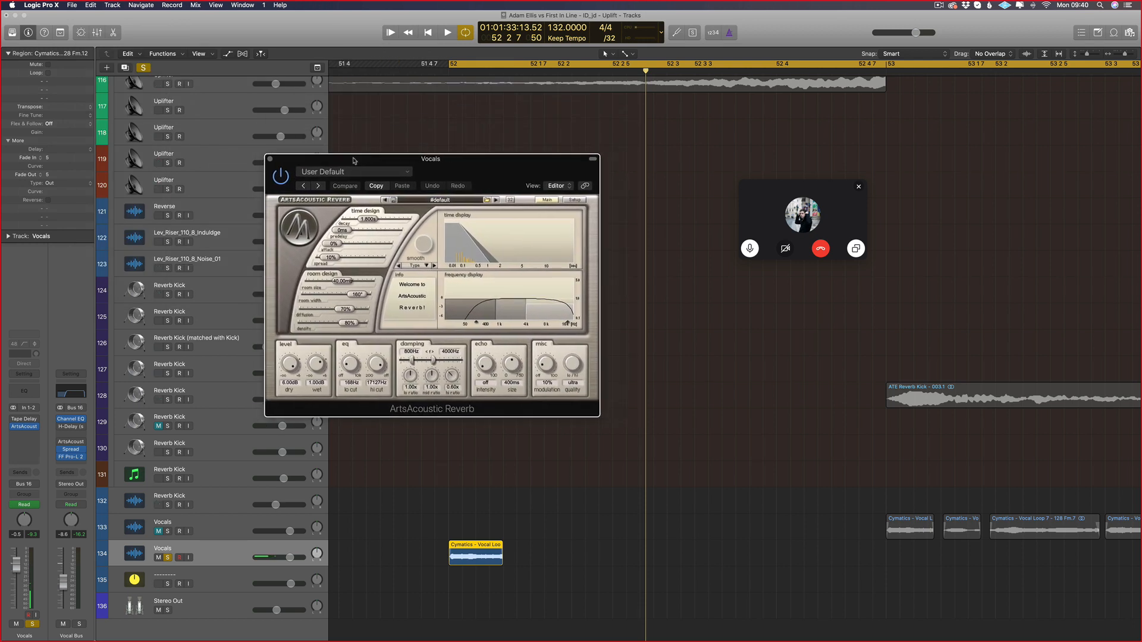
Step: Raise the new reverb's decay to about 12.7 s while playing the soloed vocal chop, and return the playhead to bar 52
mouse_move(366, 223)
drag(365, 222, 384, 224)
key(space)
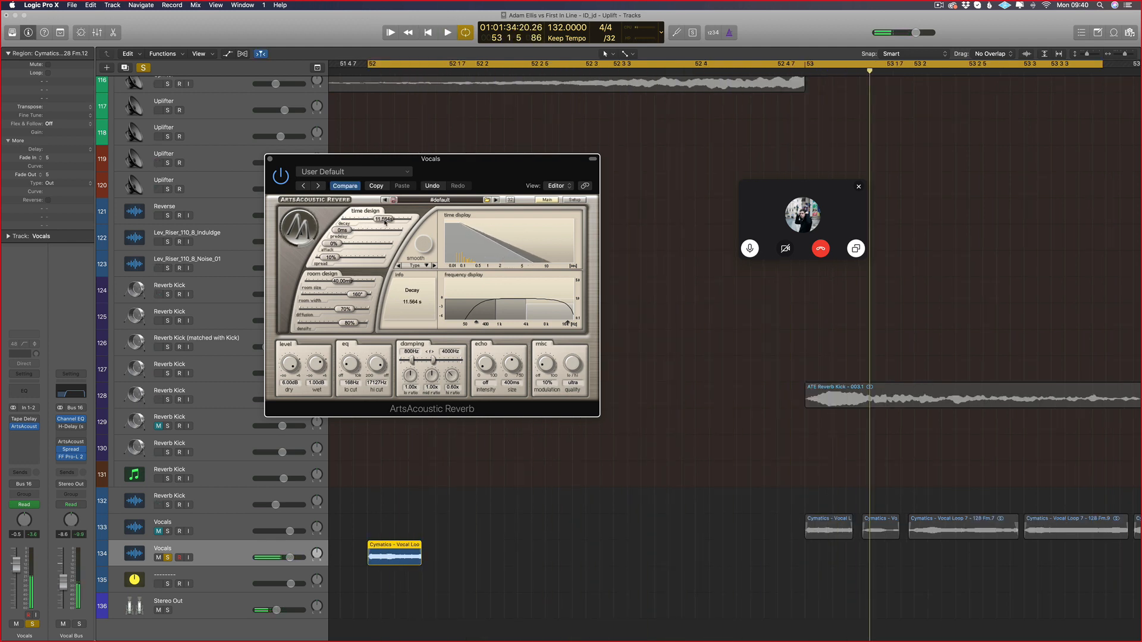
drag(384, 224, 387, 223)
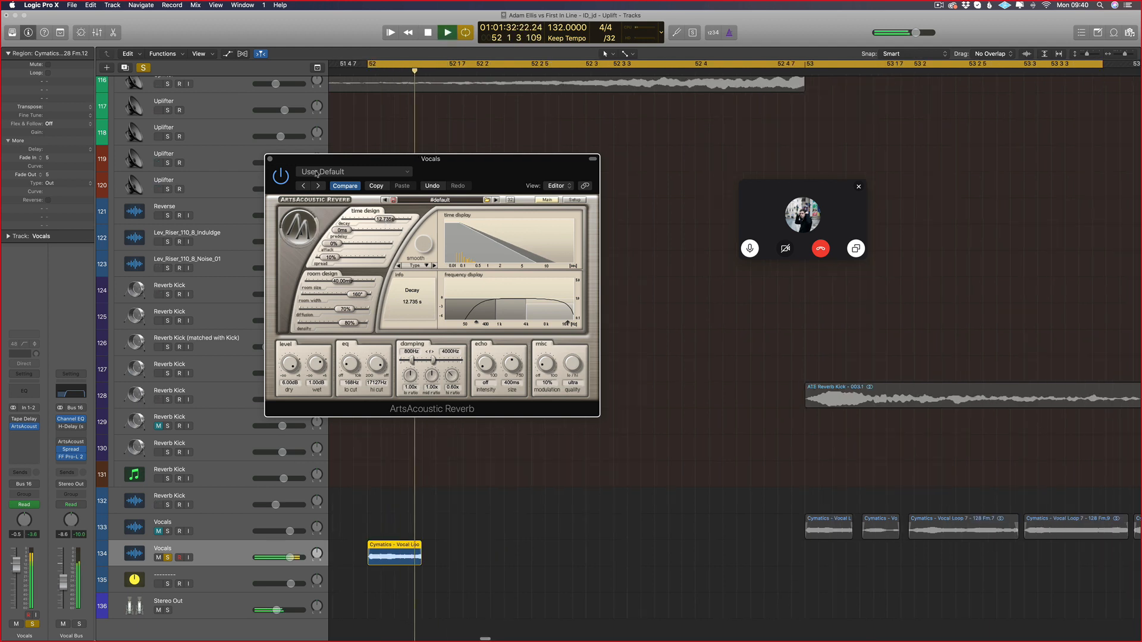
click(270, 159)
key(space)
click(584, 479)
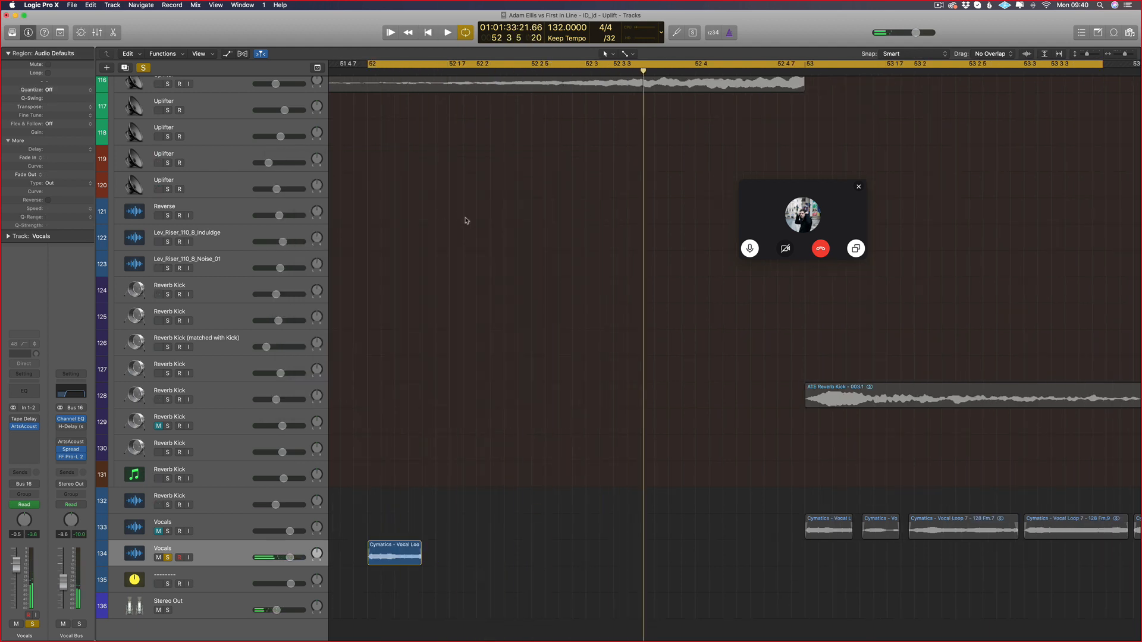
key(Return)
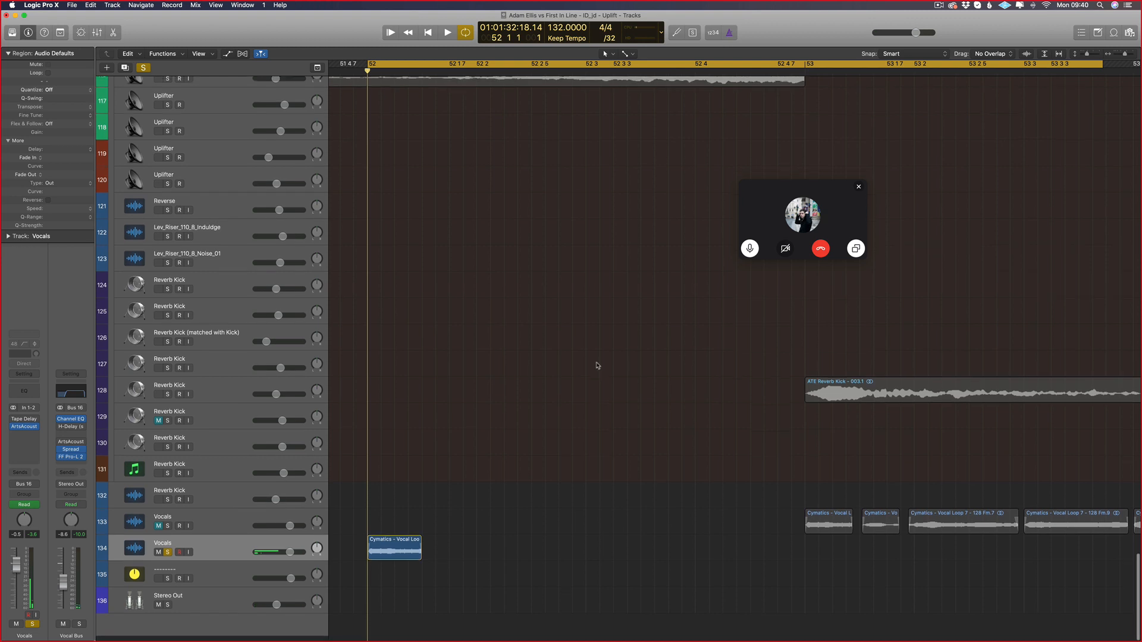
key(super+Left)
key(super+Left)
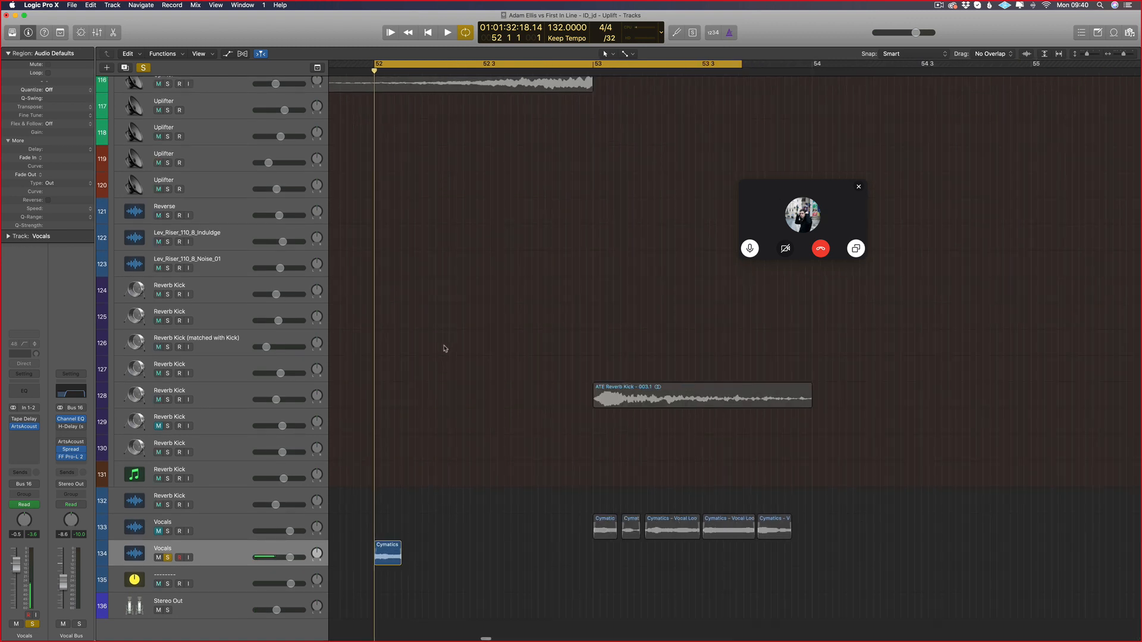
click(232, 526)
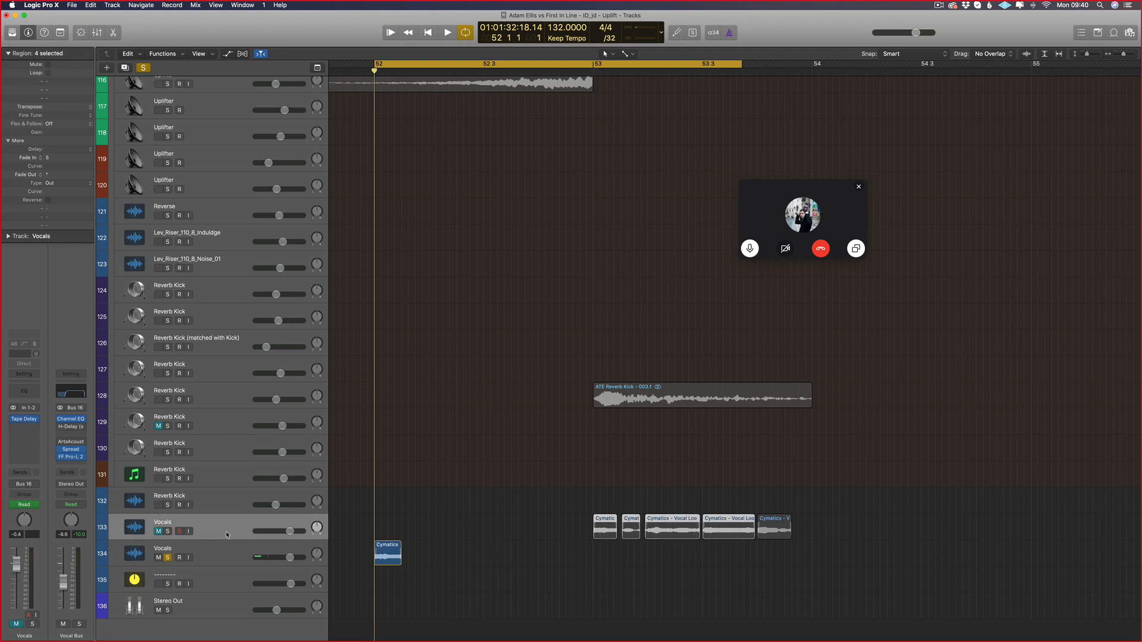
click(731, 506)
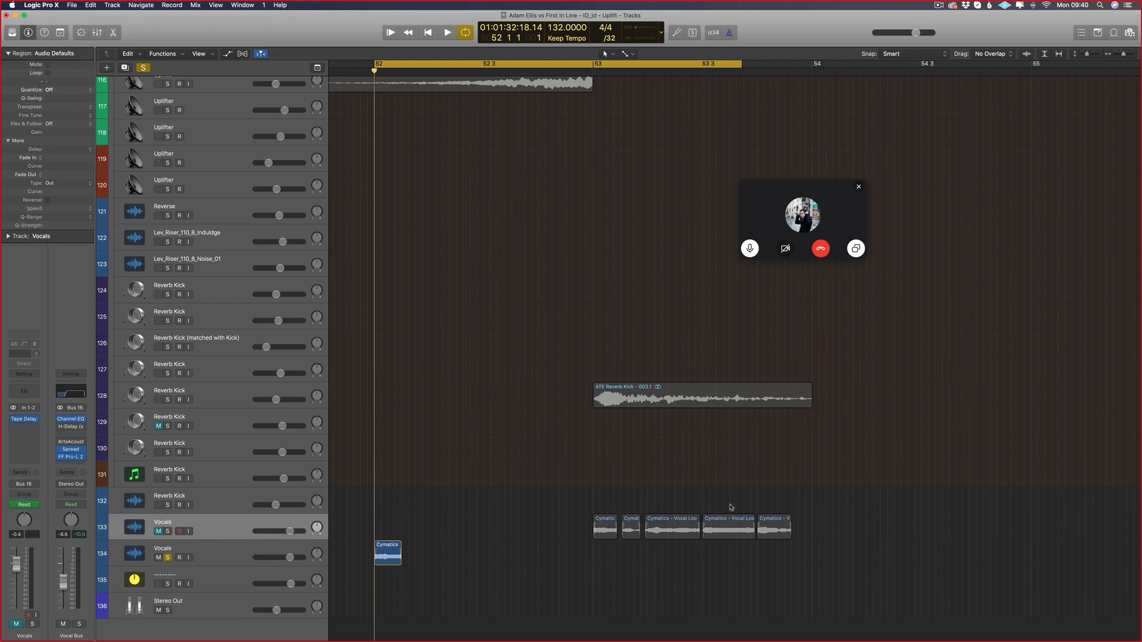
drag(883, 511, 553, 529)
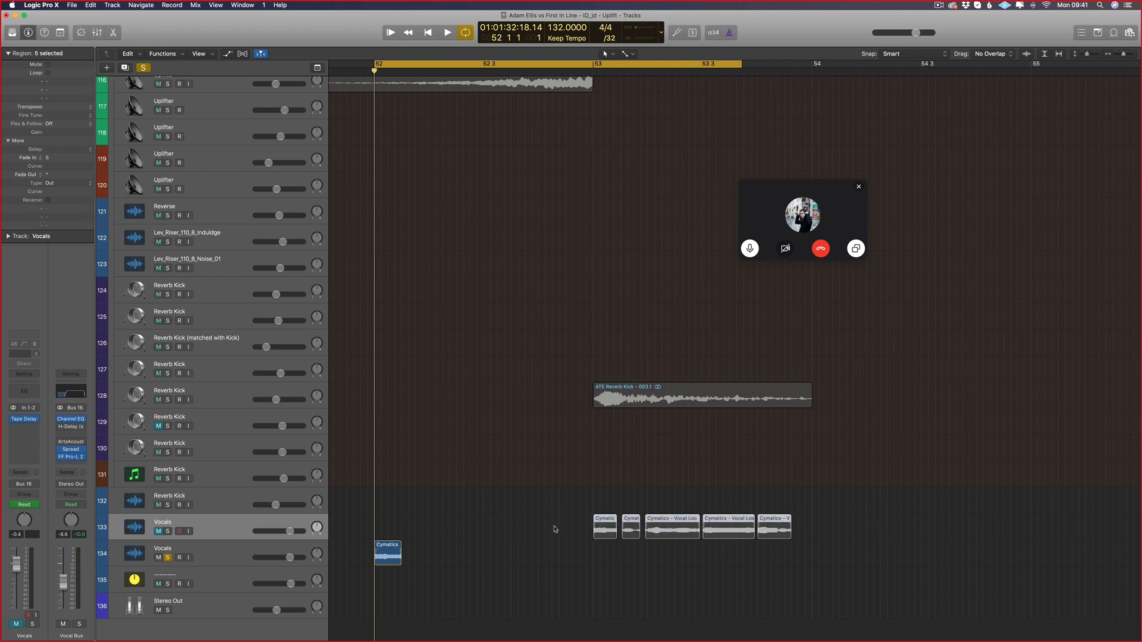
click(932, 515)
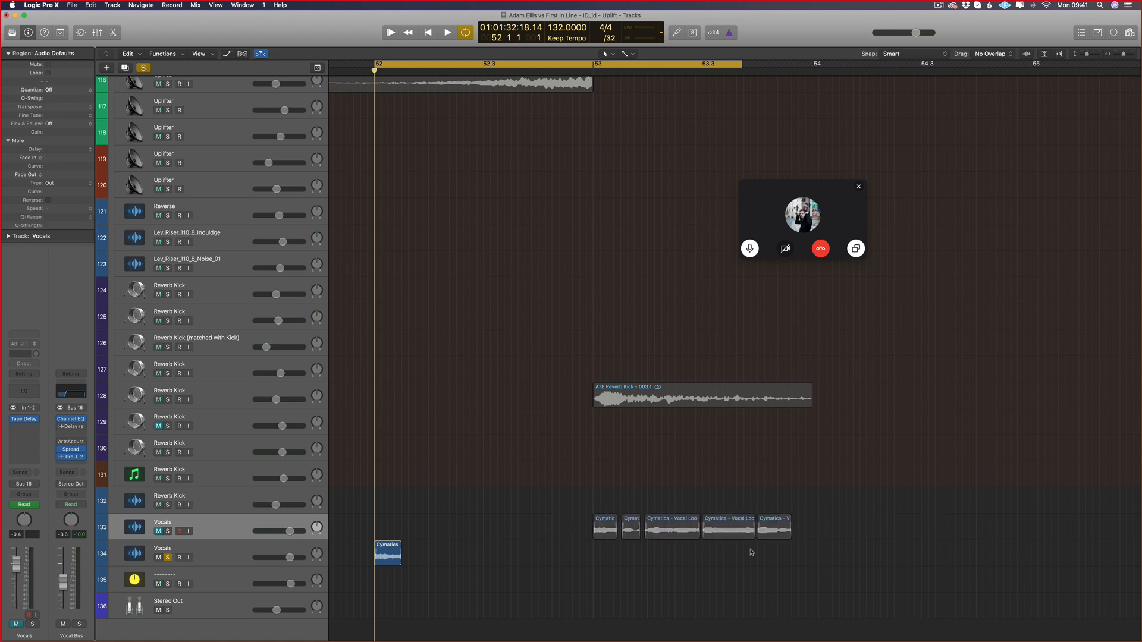
scroll(569, 505, right, 1)
click(250, 556)
click(237, 532)
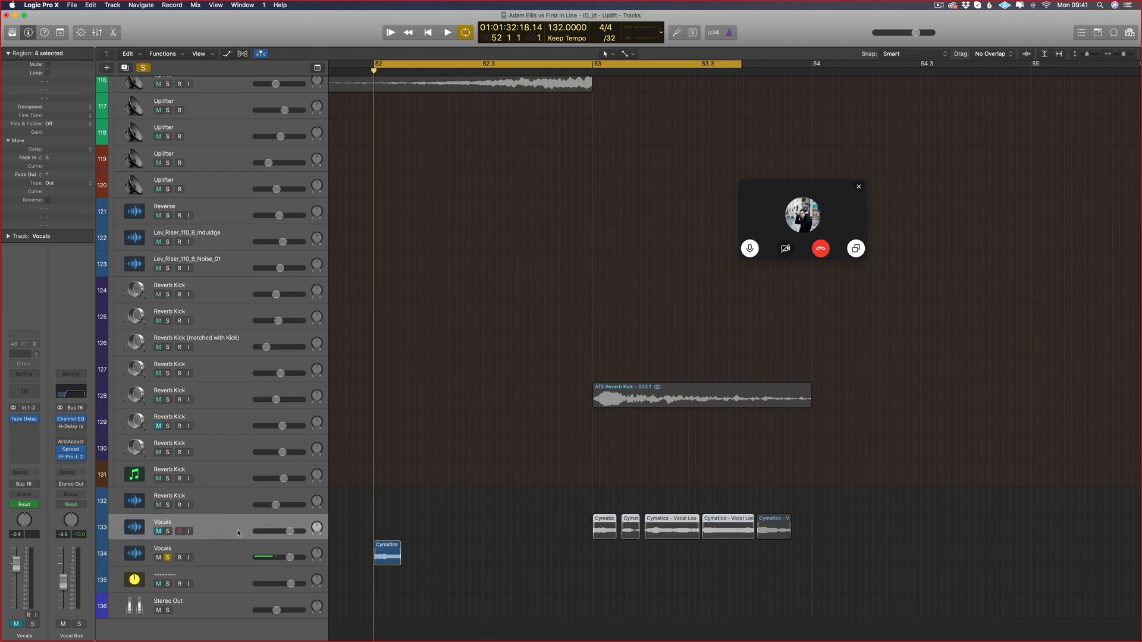
drag(559, 558, 382, 572)
click(392, 537)
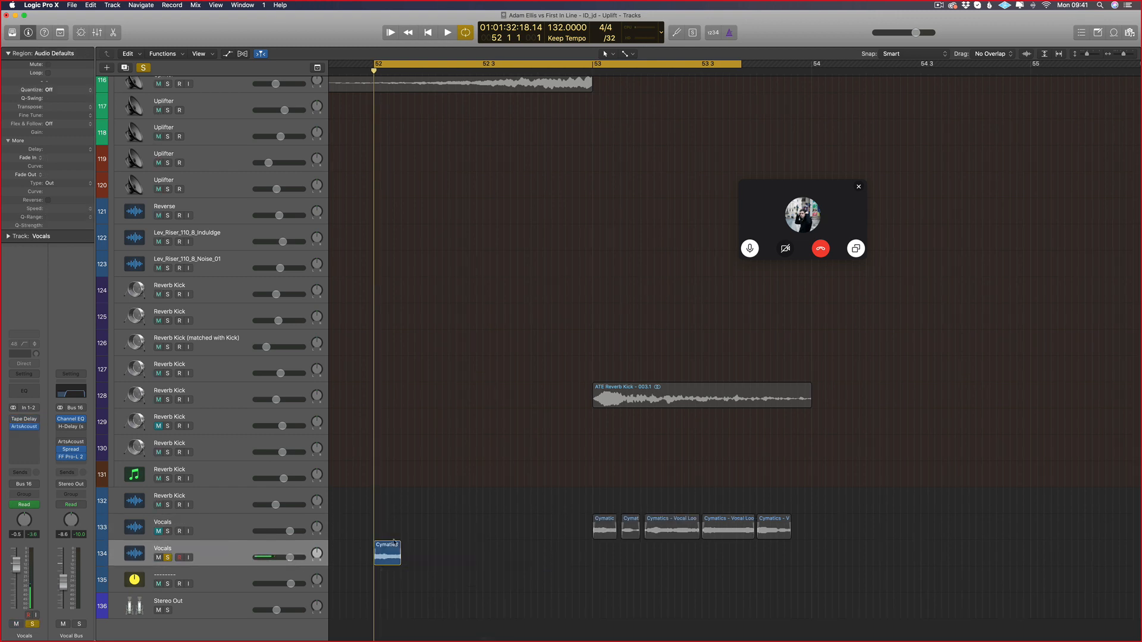
right_click(392, 543)
click(118, 306)
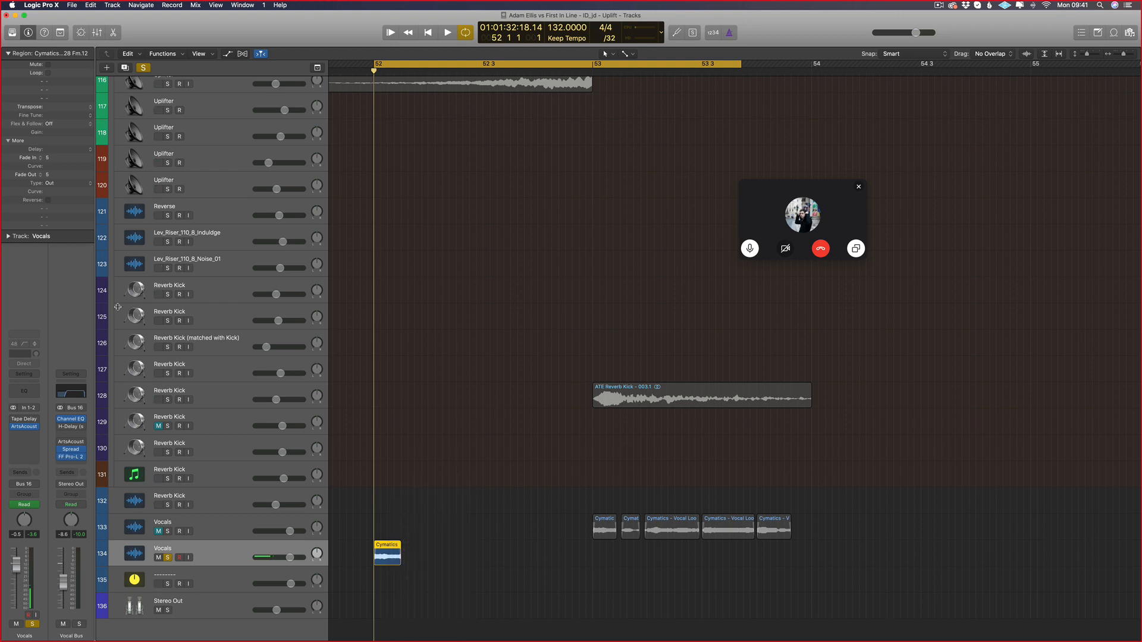
click(196, 191)
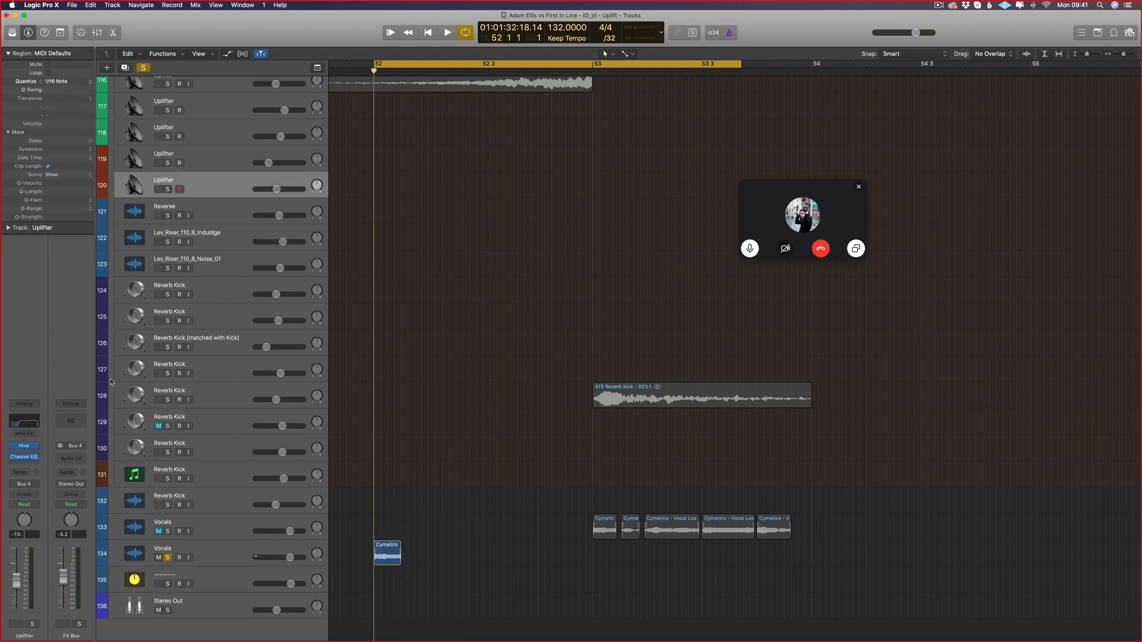
click(206, 581)
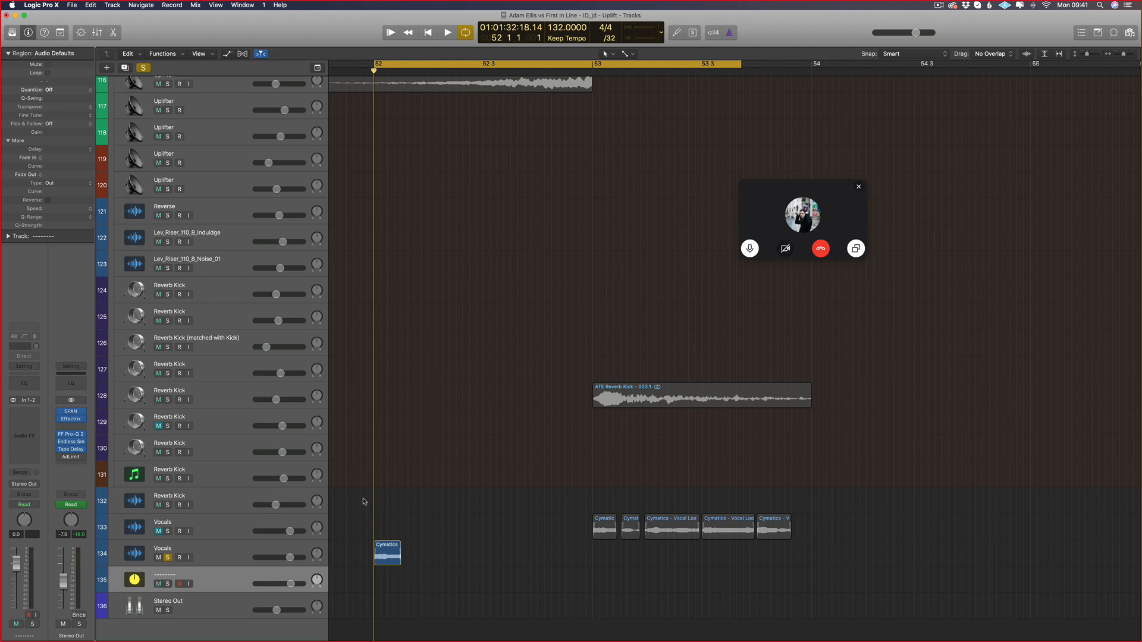
Step: Try bouncing the vocal chop in place onto the selected track as Reverse Reverb, and undo the bounce
right_click(391, 553)
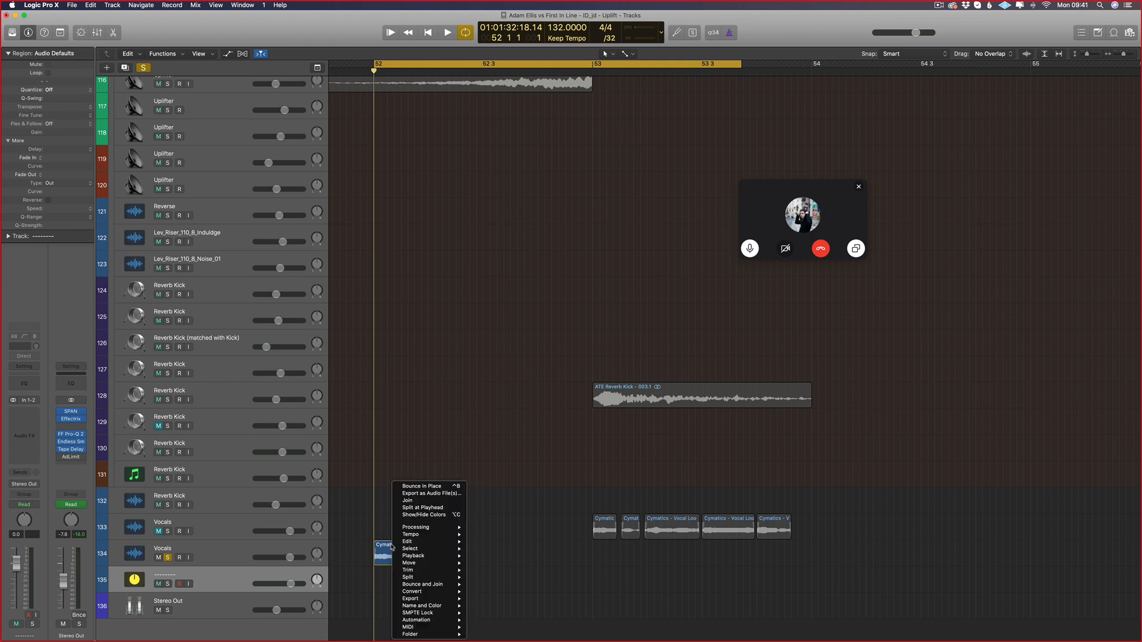
click(419, 486)
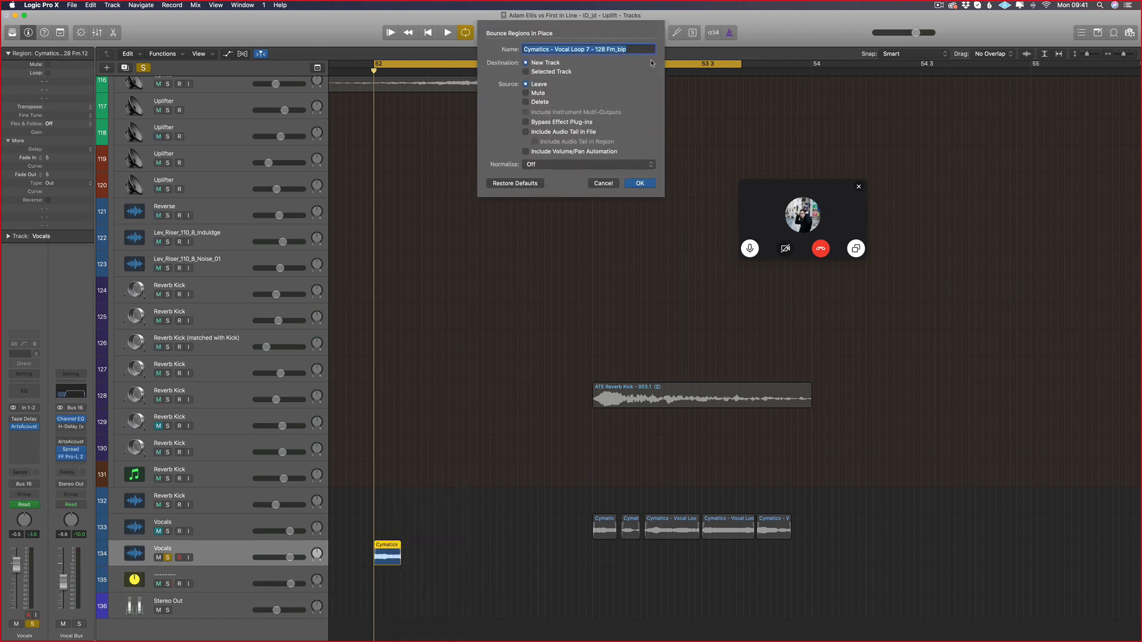
text(Reverse Reverb)
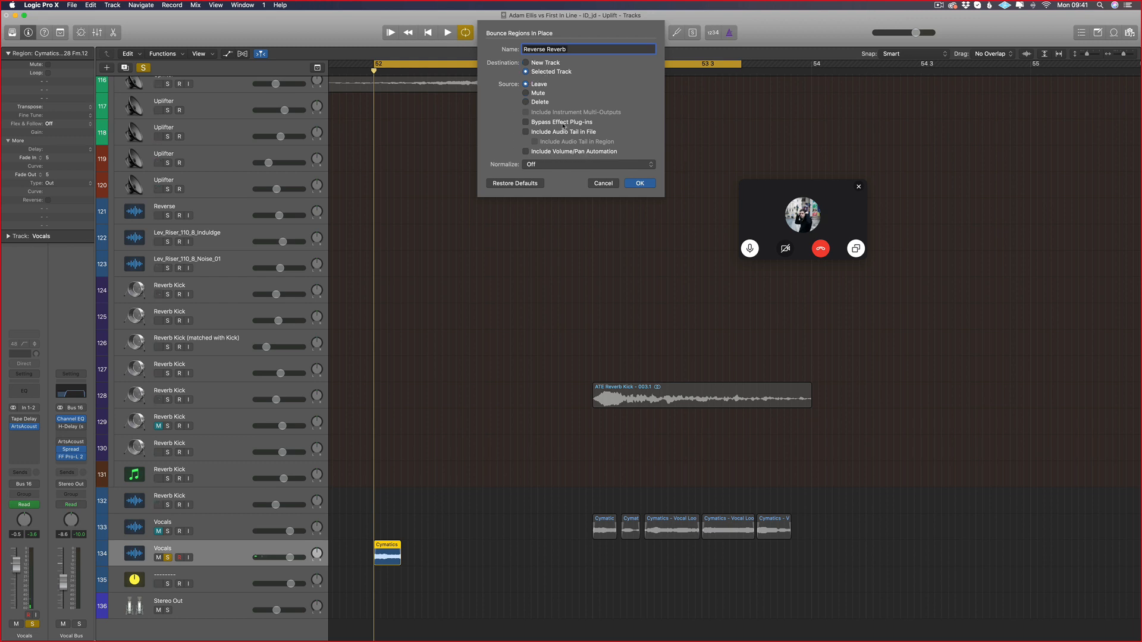
click(629, 183)
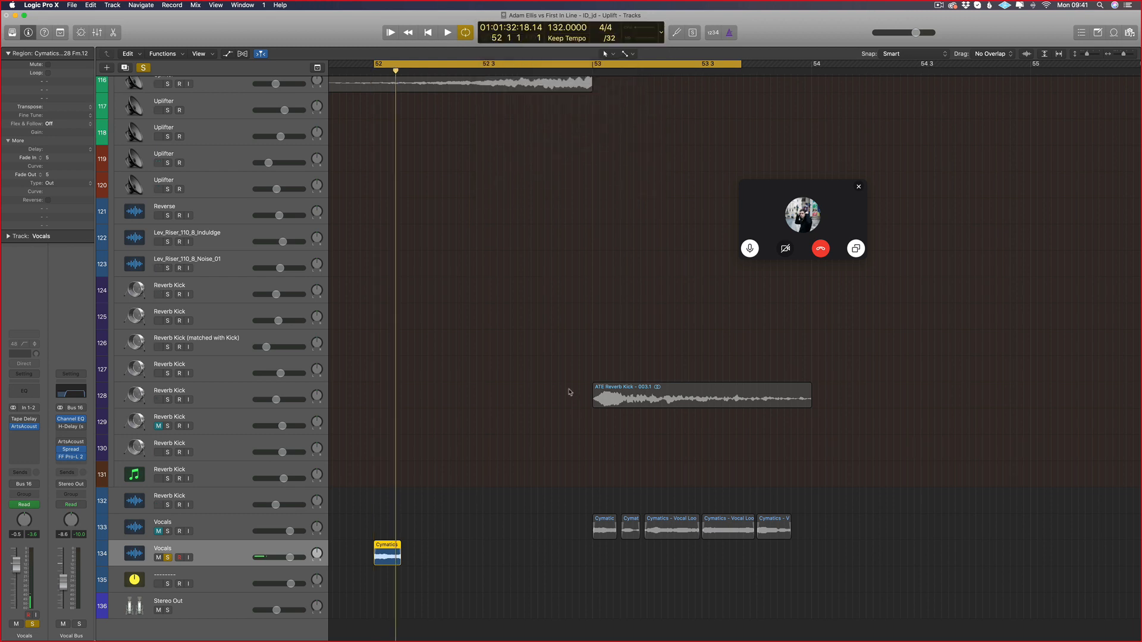
scroll(485, 459, up, 3)
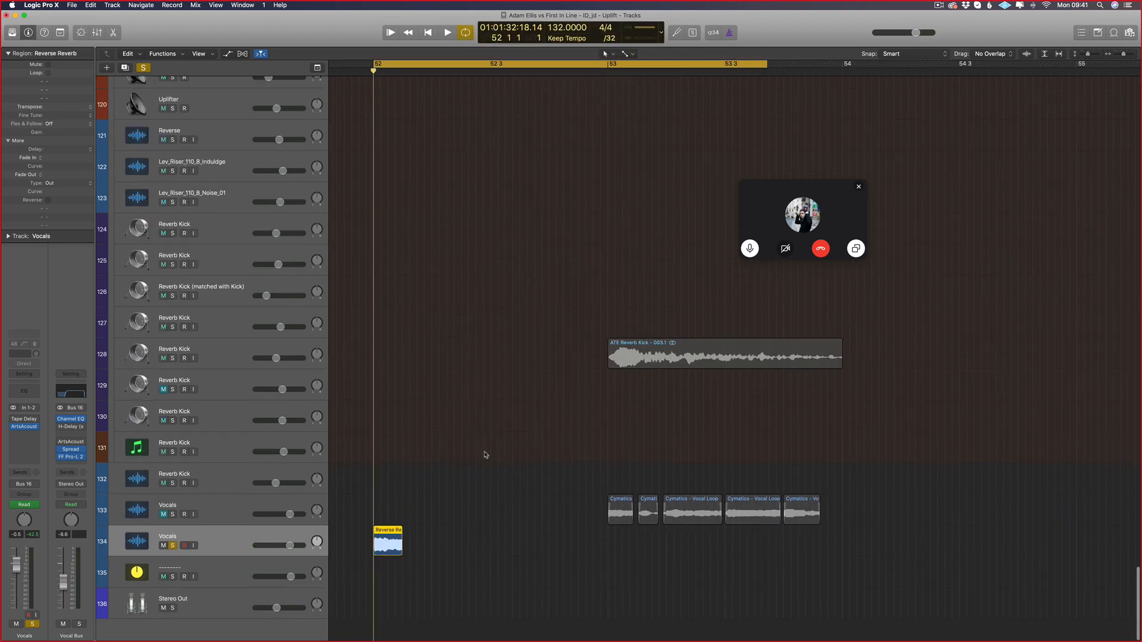
scroll(508, 353, up, 3)
key(super+z)
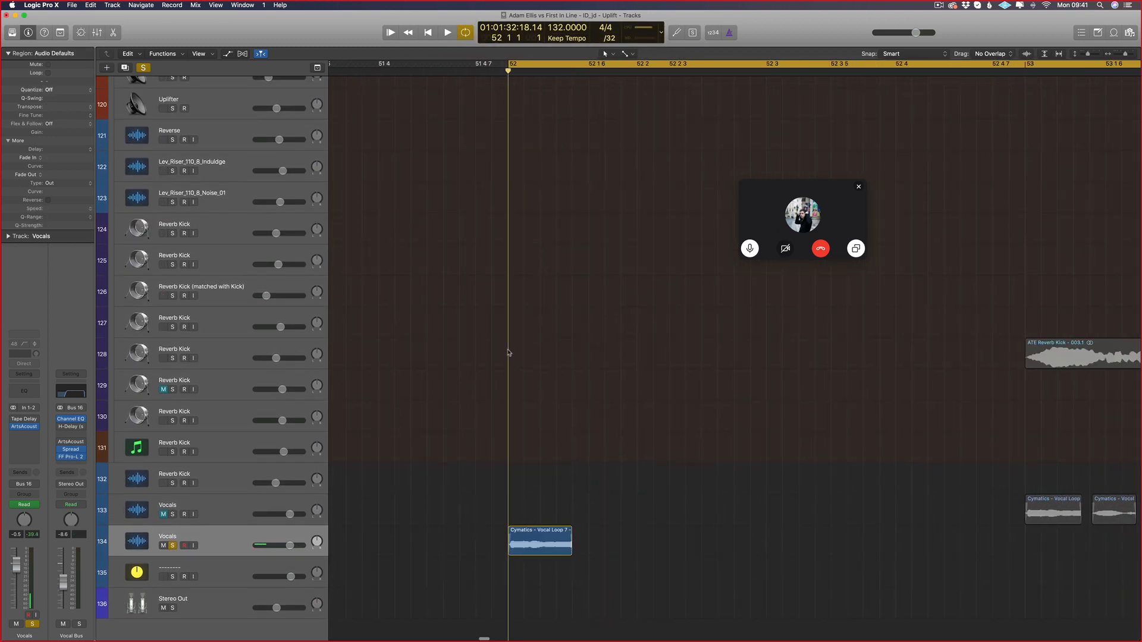
Step: Bounce the vocal chop in place to a new track named Reverse Reverb, leaving the source and including the audio tail in the file
right_click(557, 527)
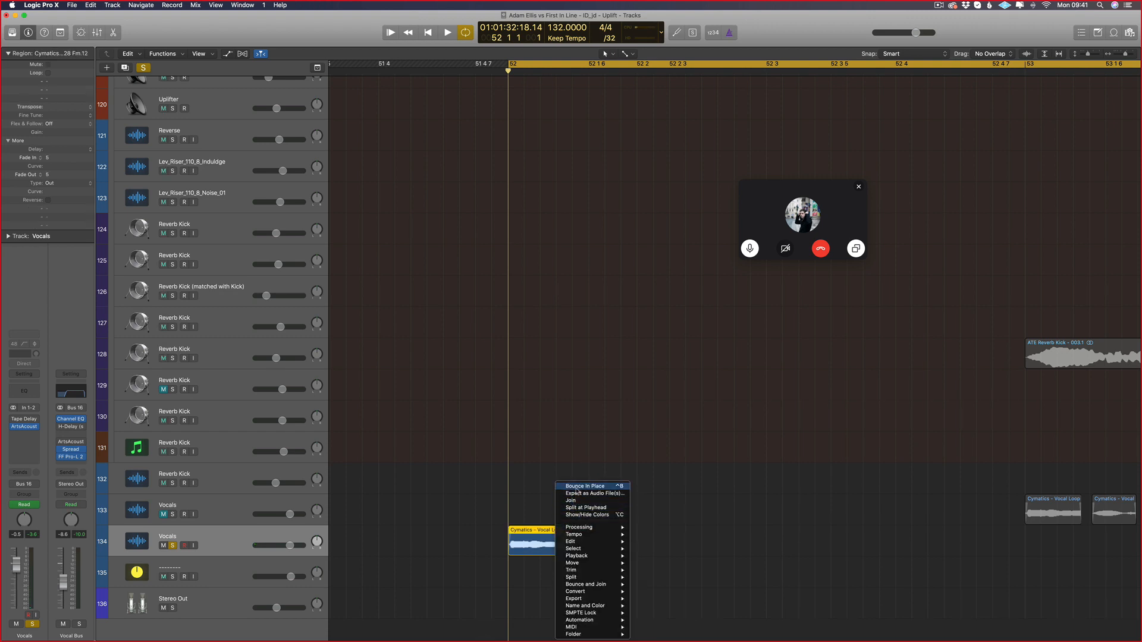
click(588, 484)
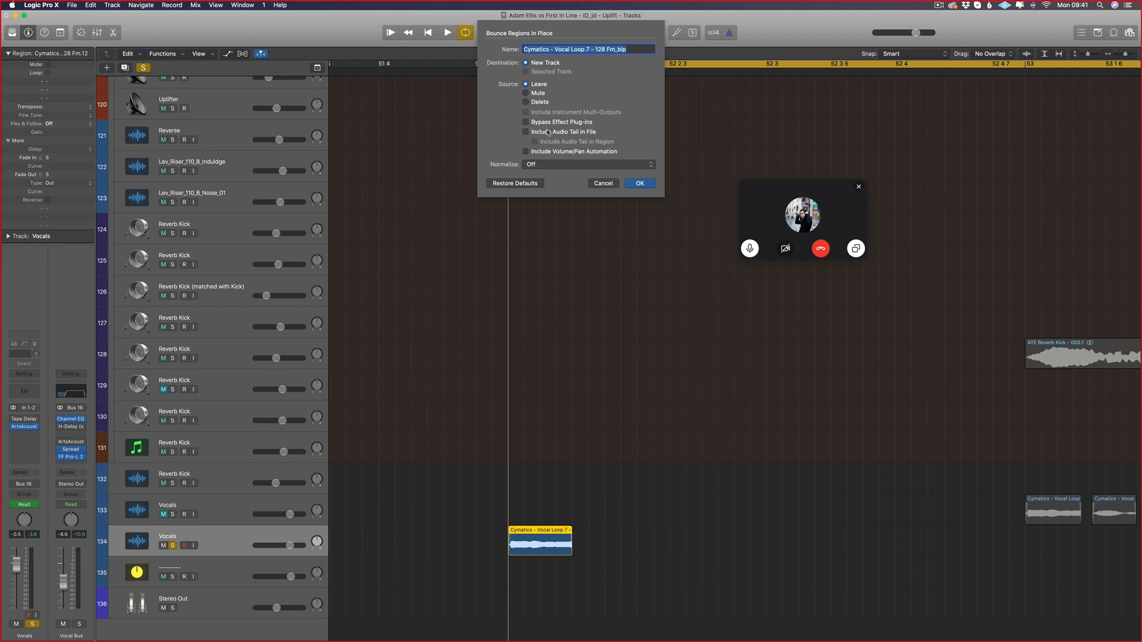
click(548, 132)
text(Reverse Reverb)
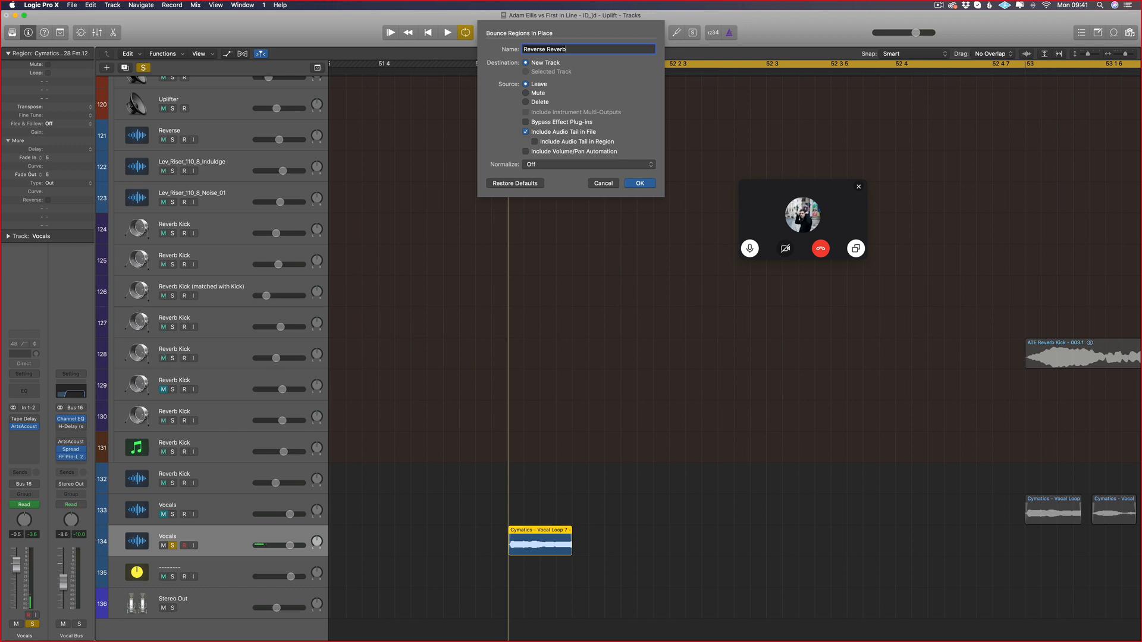
click(640, 183)
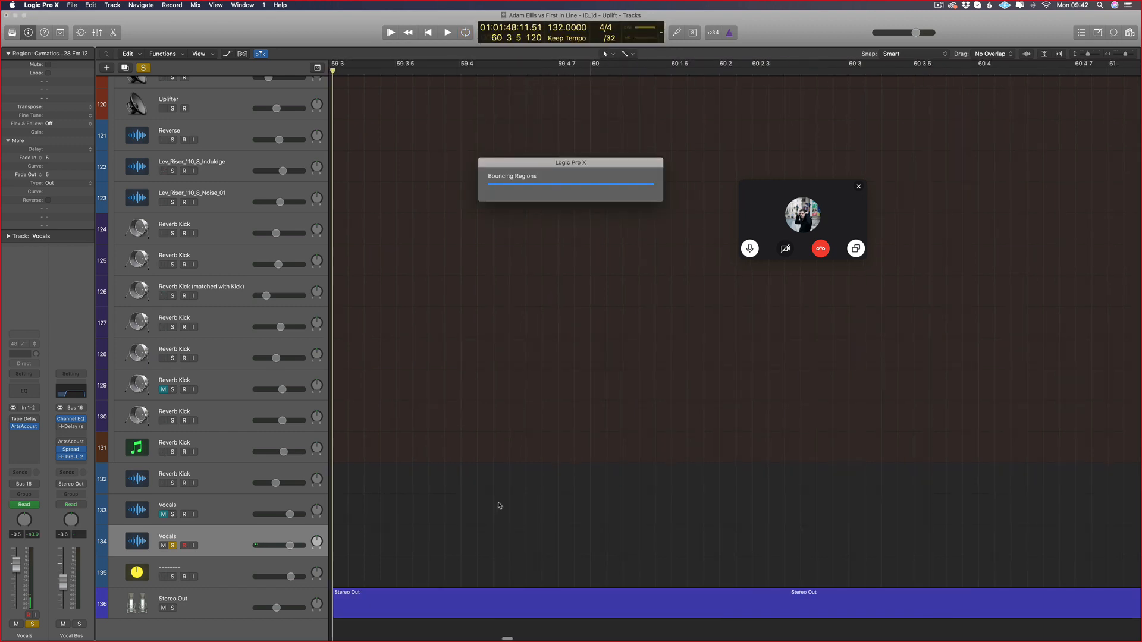
Step: Extend the end of the bounced Reverse Reverb region to about bar 54 to expose its reverb tail
scroll(502, 504, down, 5)
scroll(503, 506, left, 3)
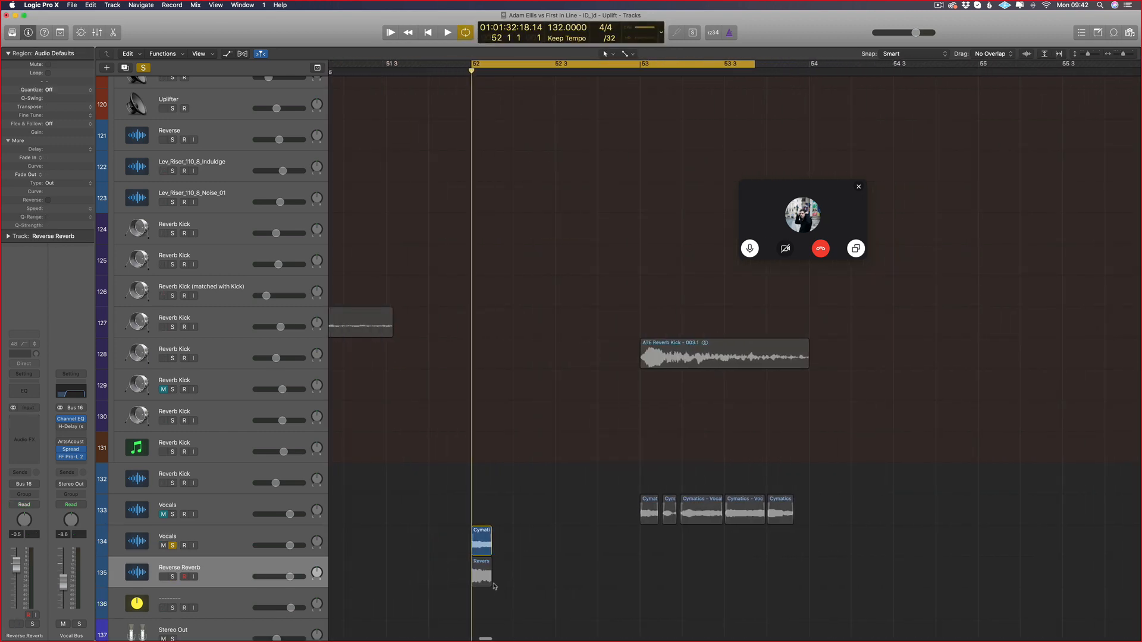
drag(491, 583, 810, 594)
key(super+Right)
key(super+Right)
key(super+Right)
key(super+Right)
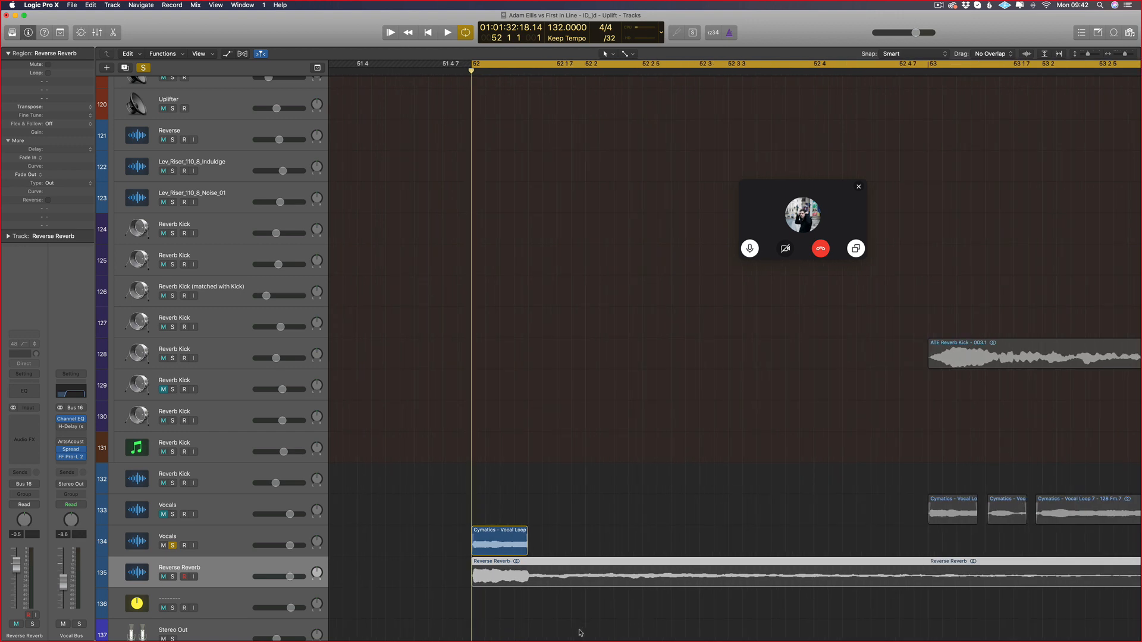
click(572, 613)
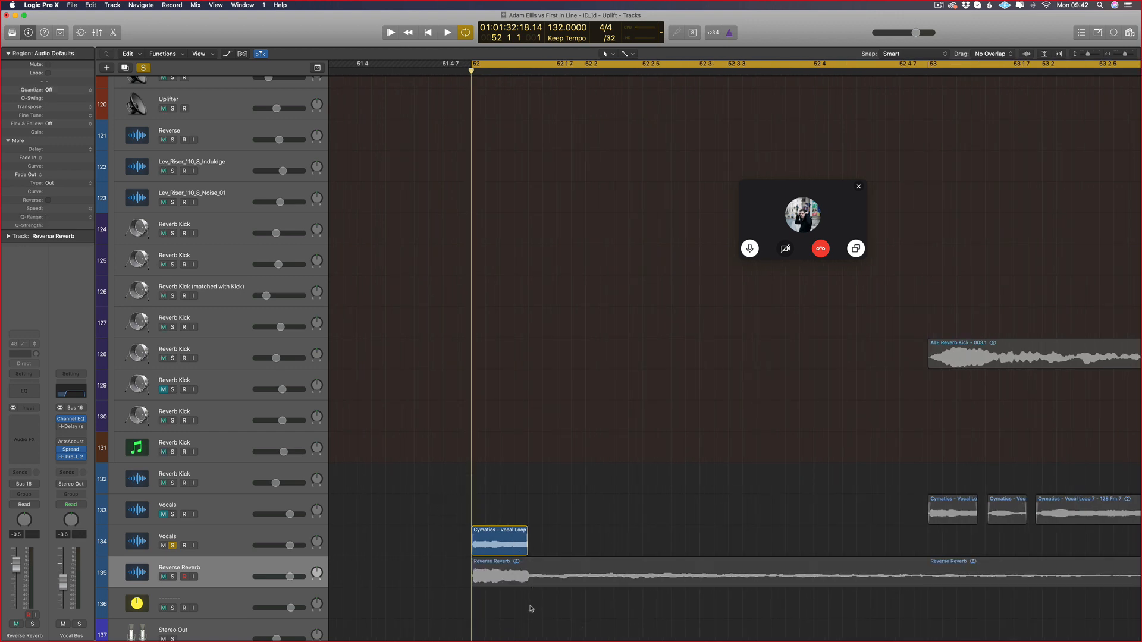
Step: Split the Reverse Reverb region where the vocal chop ends, and delete its opening part and the source chop along with their automation data
drag(547, 585, 528, 586)
key(t)
key(t)
drag(501, 501, 492, 605)
key(Delete)
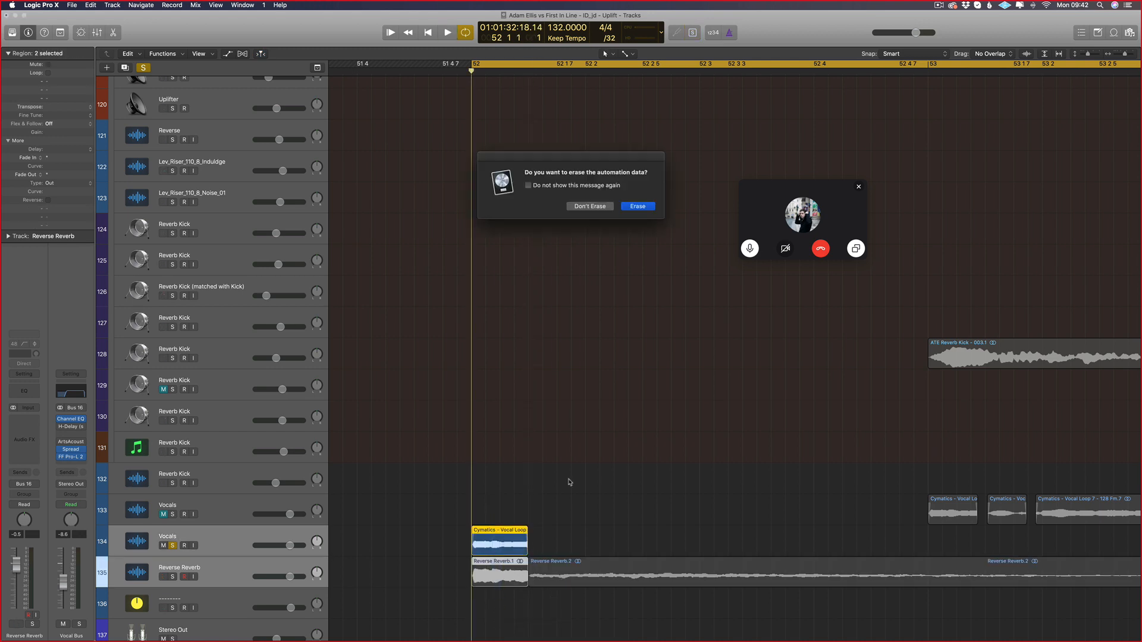
key(Return)
Step: Reverse the remaining Reverse Reverb tail region and move it so that it ends at bar 53
click(577, 581)
key(super+Left)
key(super+Left)
key(super+Left)
key(super+Left)
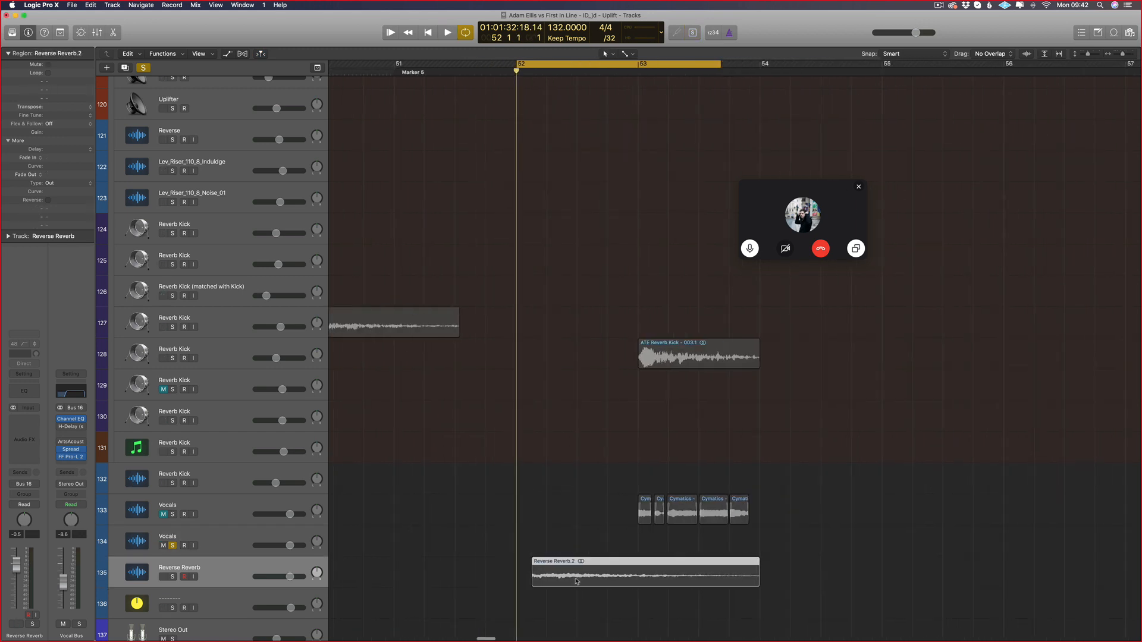
click(516, 568)
click(542, 571)
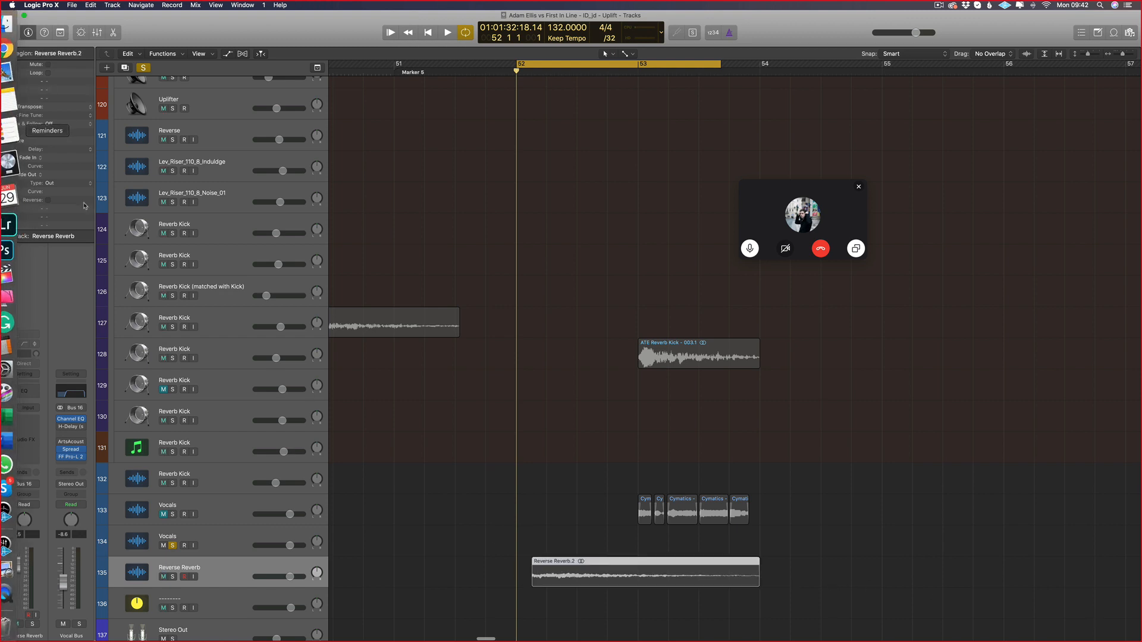
click(780, 595)
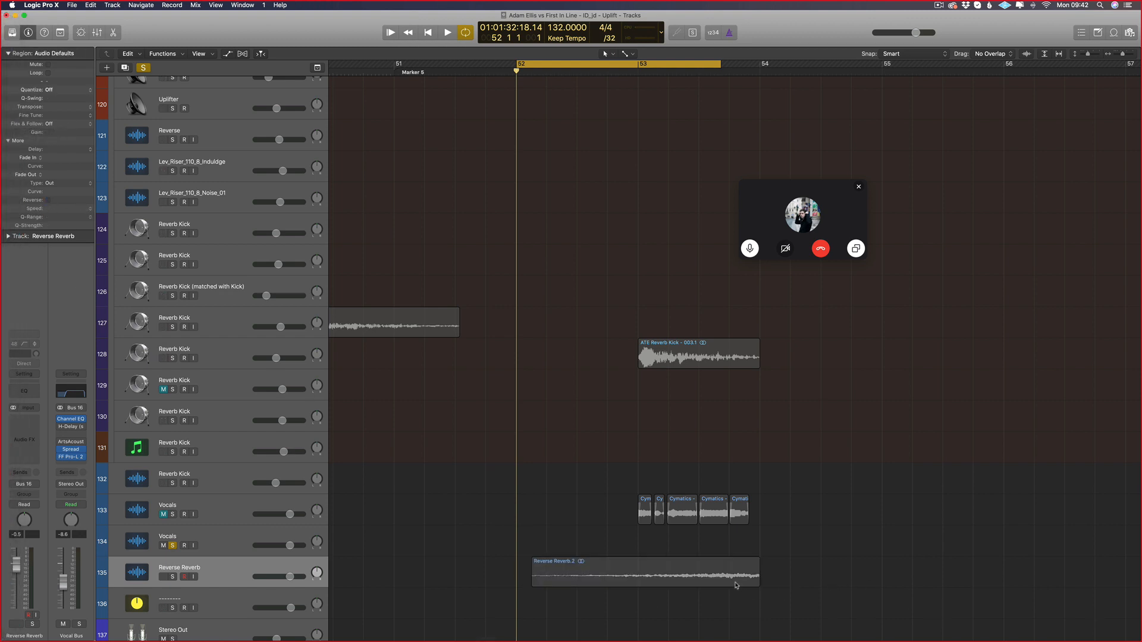
drag(736, 586, 615, 584)
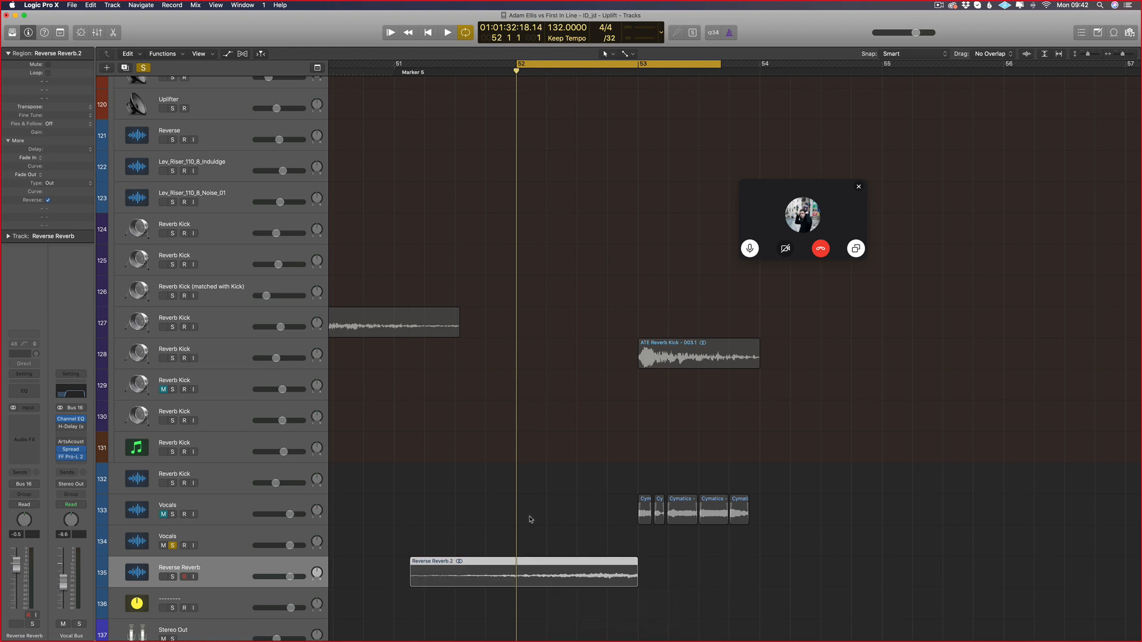
Step: Trim the start of the reversed region to about a quarter into bar 51 and add a fade-in reaching bar 52
click(530, 519)
drag(412, 581, 426, 578)
key(t)
key(a)
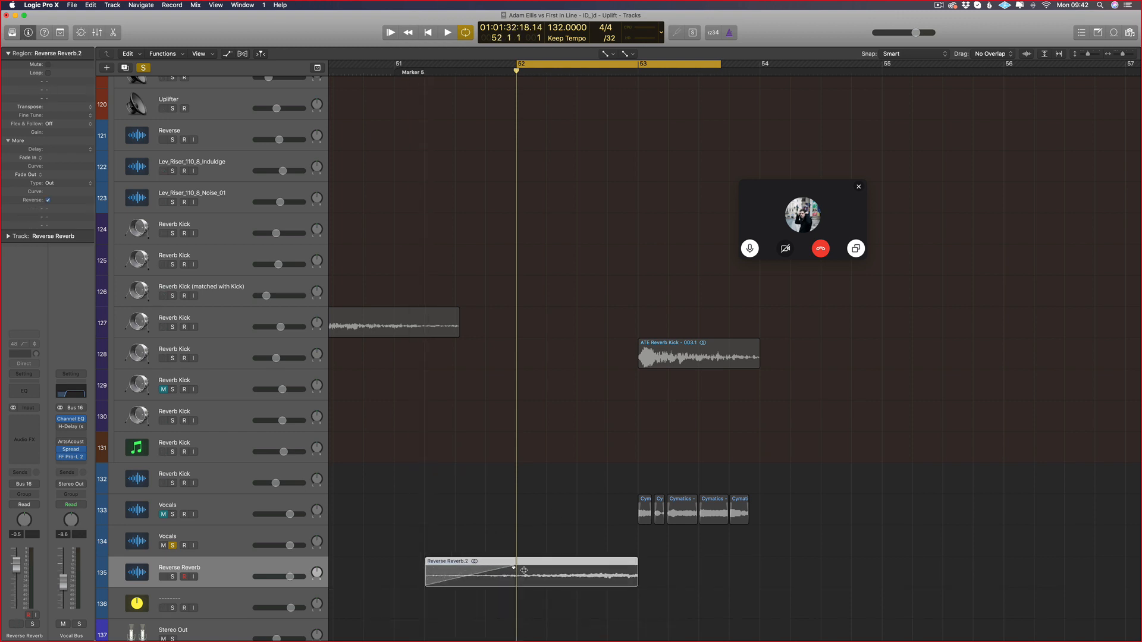
drag(514, 567, 515, 567)
key(t)
key(t)
Step: Normalize the Reverse Reverb audio file and return to the arrangement
drag(706, 569, 566, 582)
double_click(566, 584)
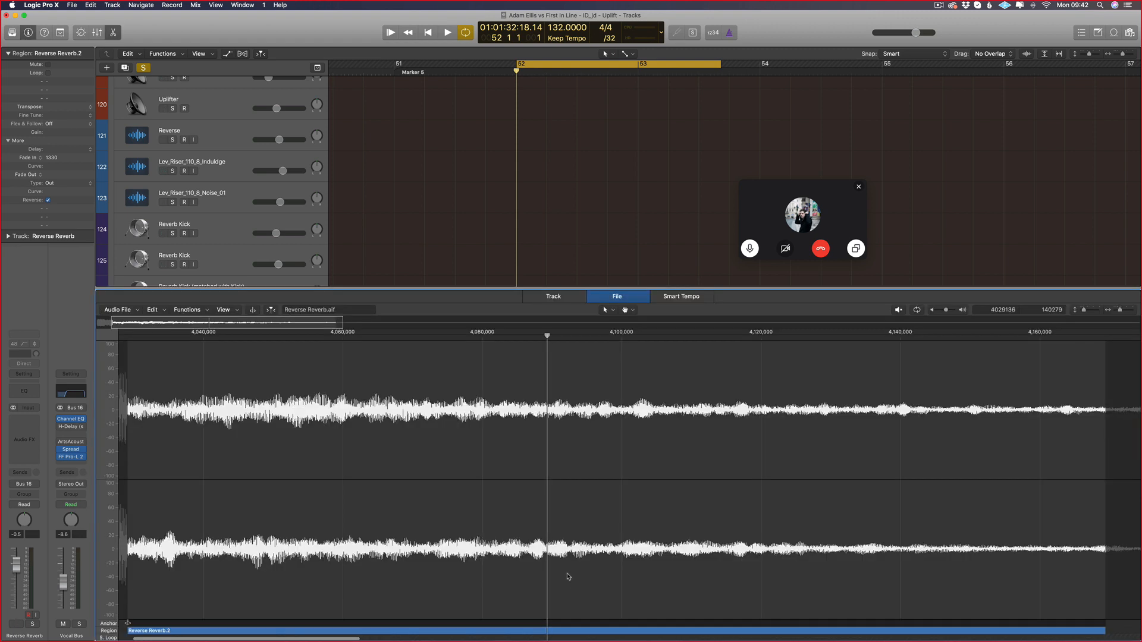
click(187, 310)
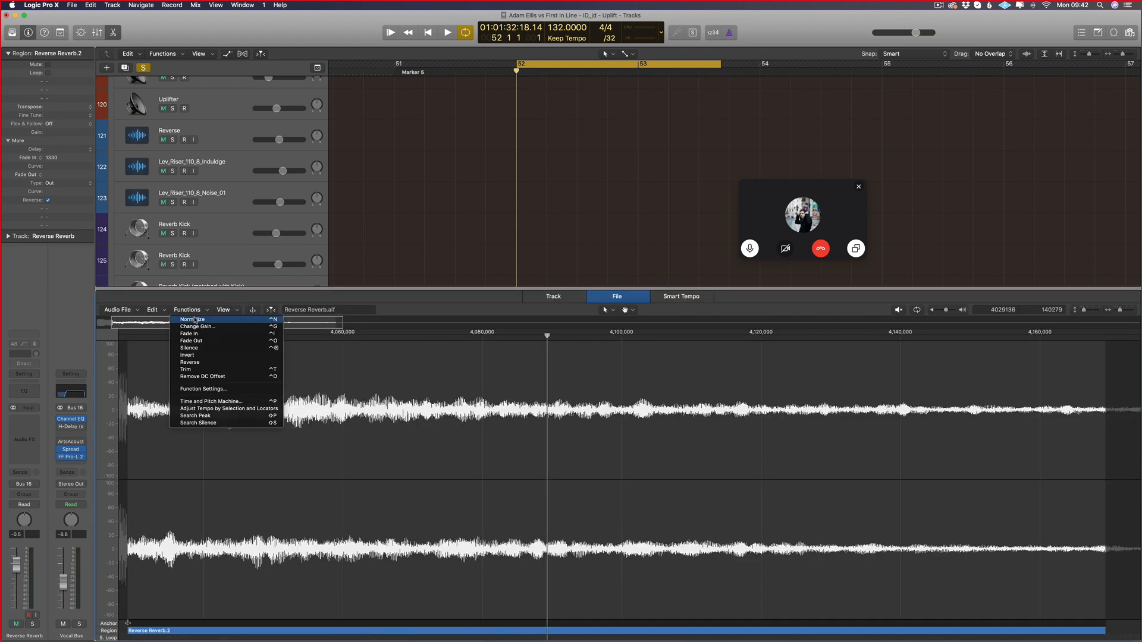
click(196, 322)
key(p)
key(p)
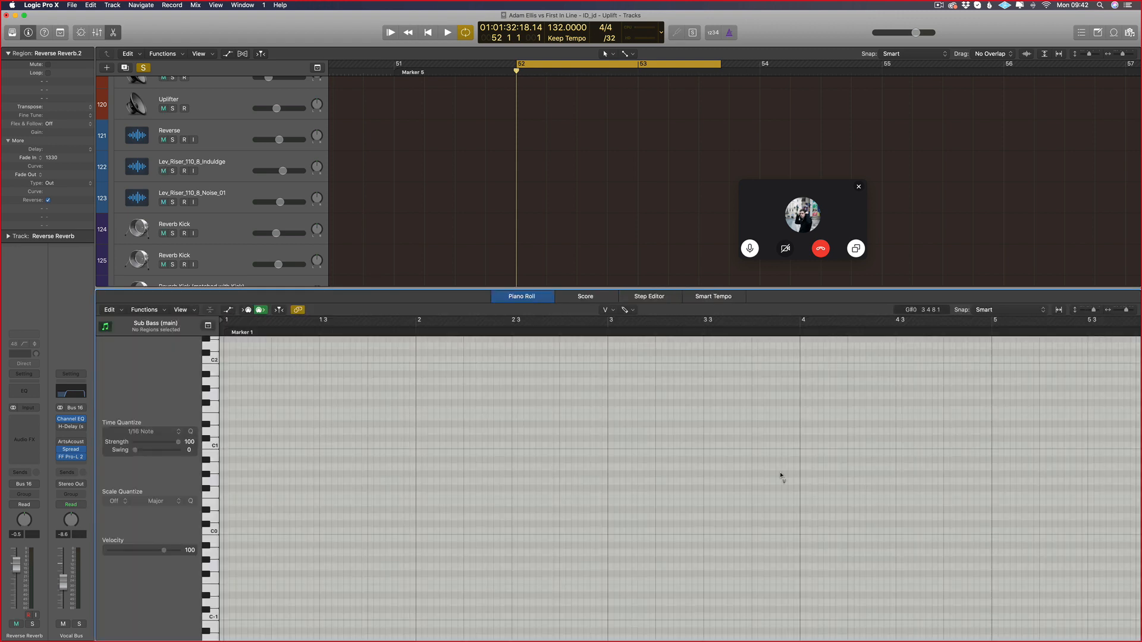
click(539, 528)
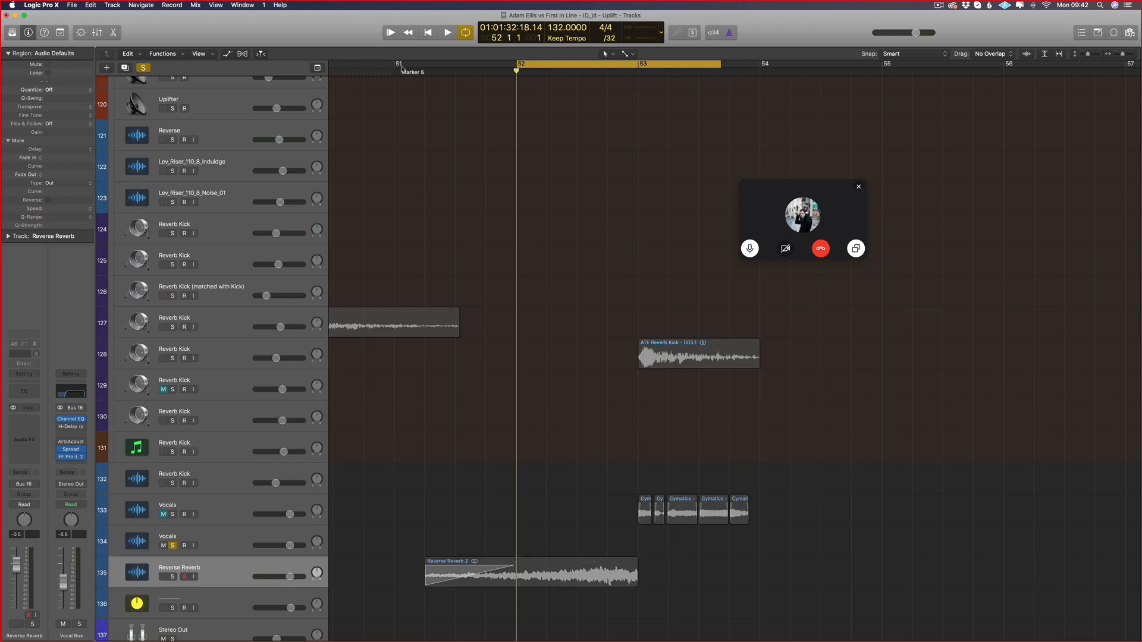
Step: Start the cycle range at bar 51 and solo the Reverse Reverb and vocal chops tracks, with the Vocal Bus delay and reverb re-enabled
drag(401, 64, 1139, 203)
click(172, 577)
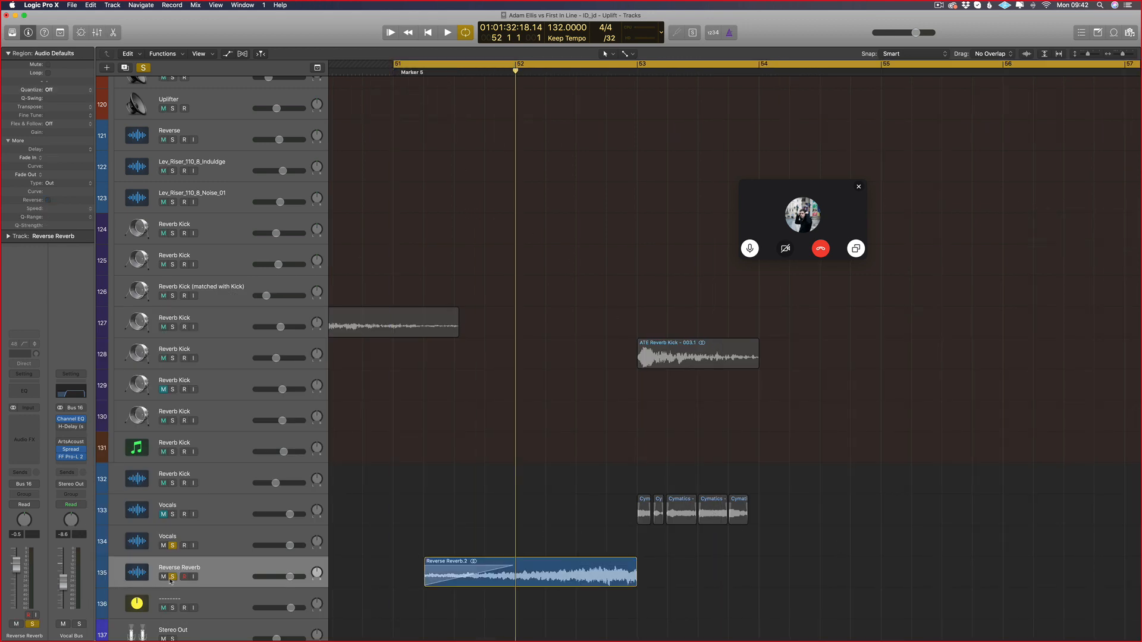
click(172, 515)
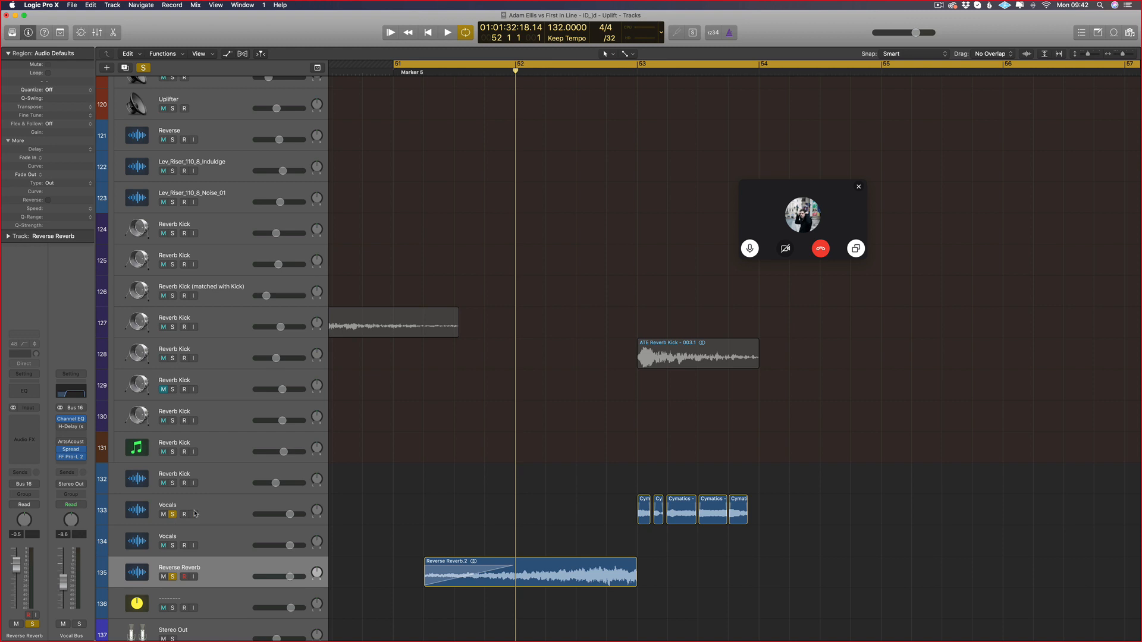
click(194, 514)
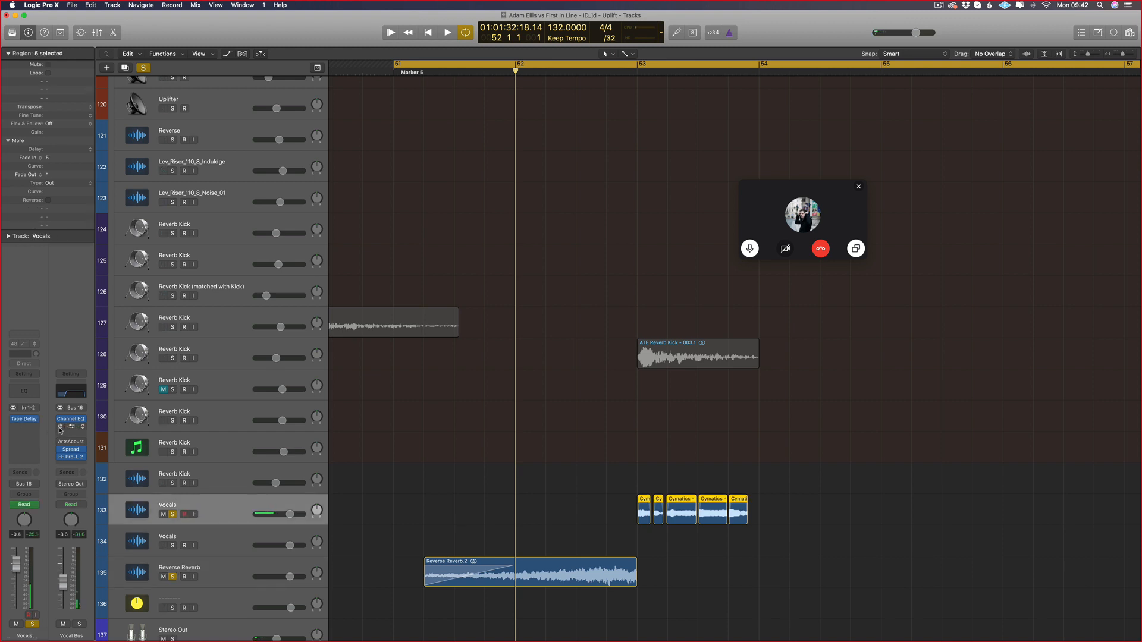
click(235, 576)
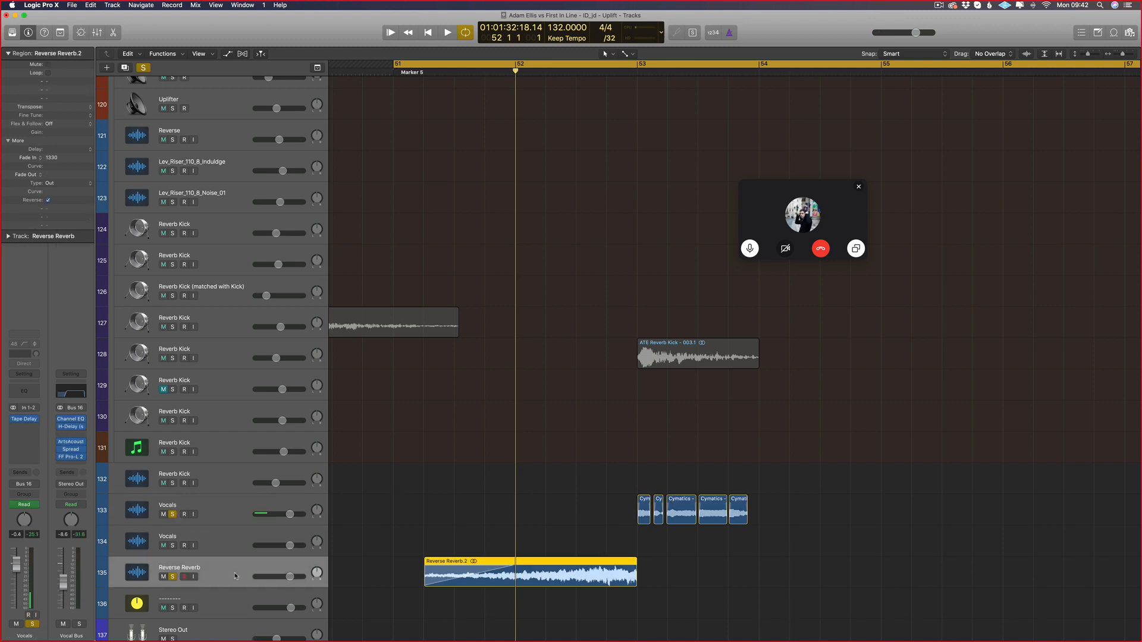
Step: Lower the Reverse Reverb track to about -9.6 dB during playback and lengthen its region's fade-in to 3066
key(space)
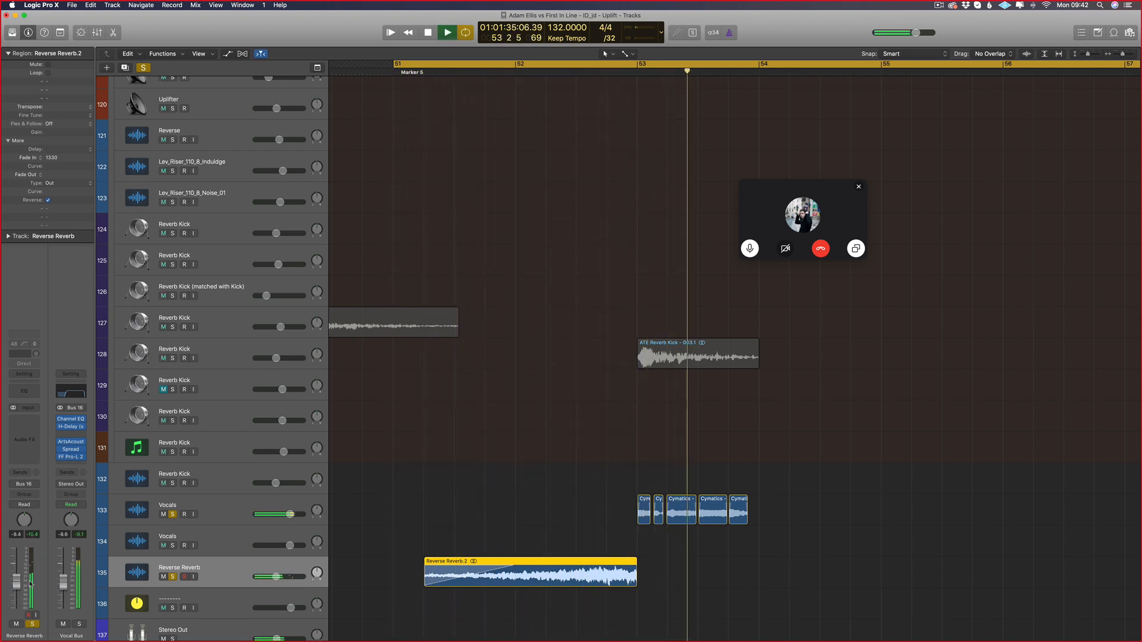
key(space)
key(t)
key(a)
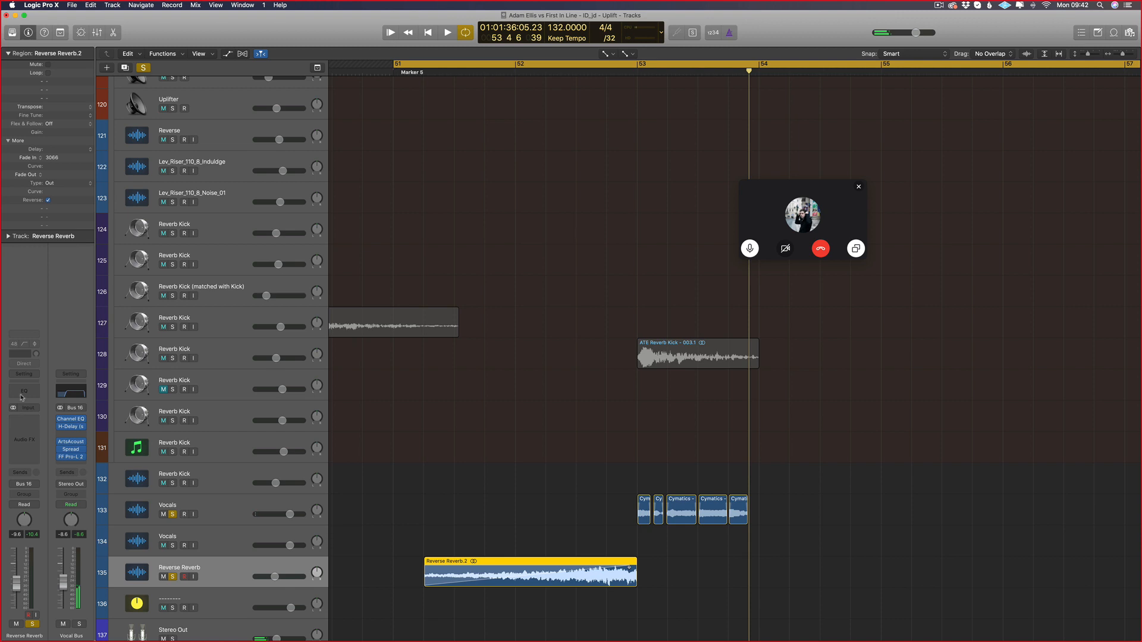
Step: Add a Channel EQ with a low cut at about 170 Hz to the Reverse Reverb track, followed by LFOTool
click(22, 395)
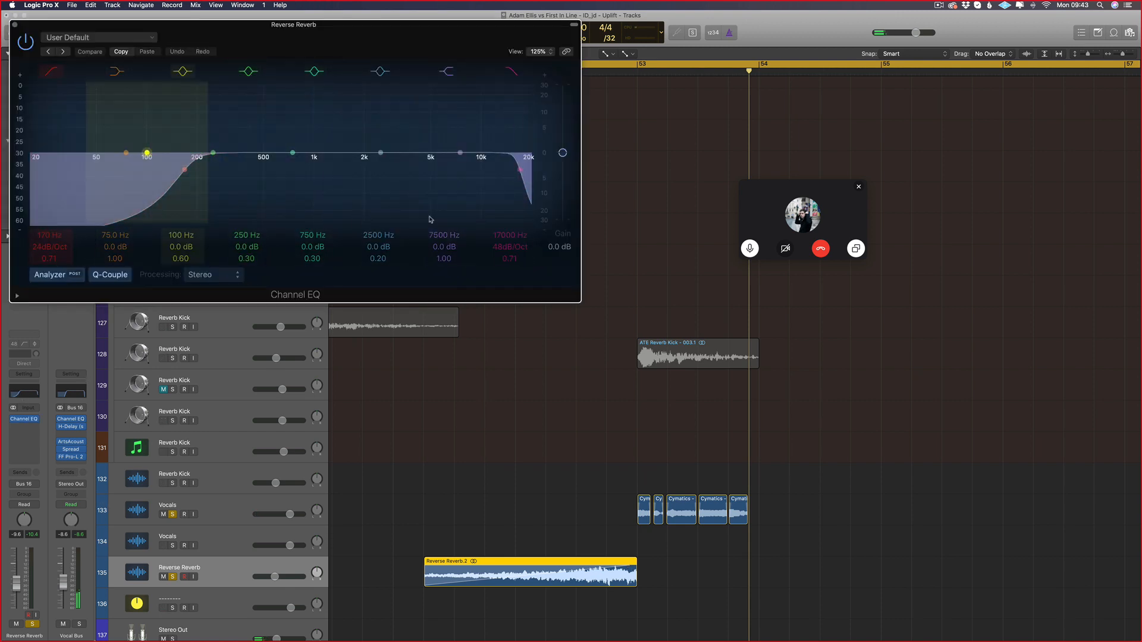
key(super+w)
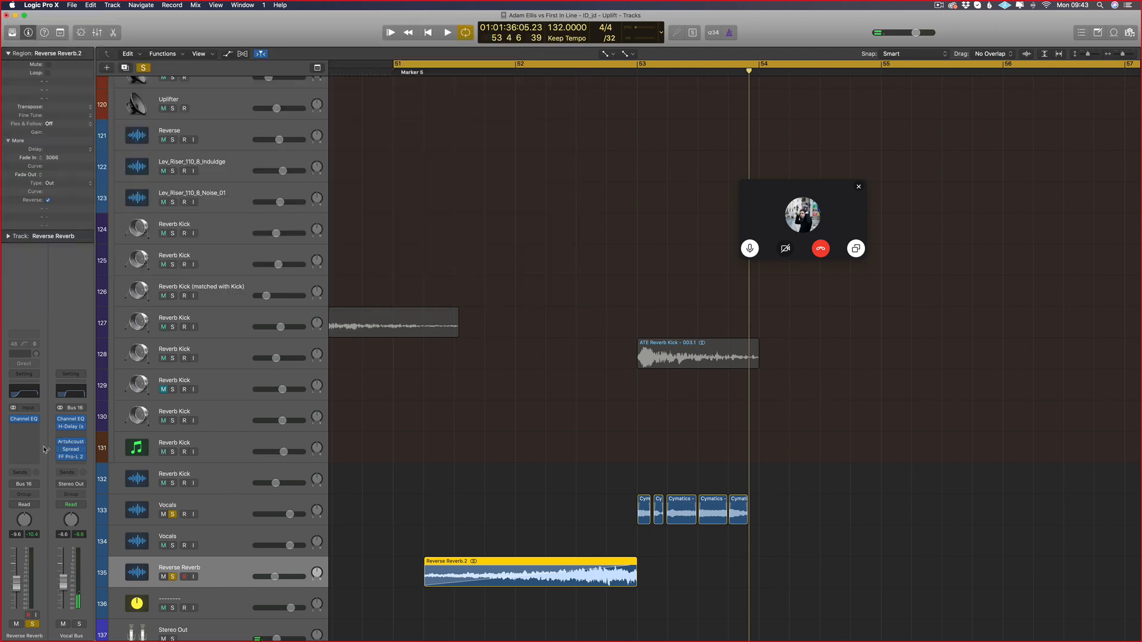
click(25, 428)
mouse_move(76, 597)
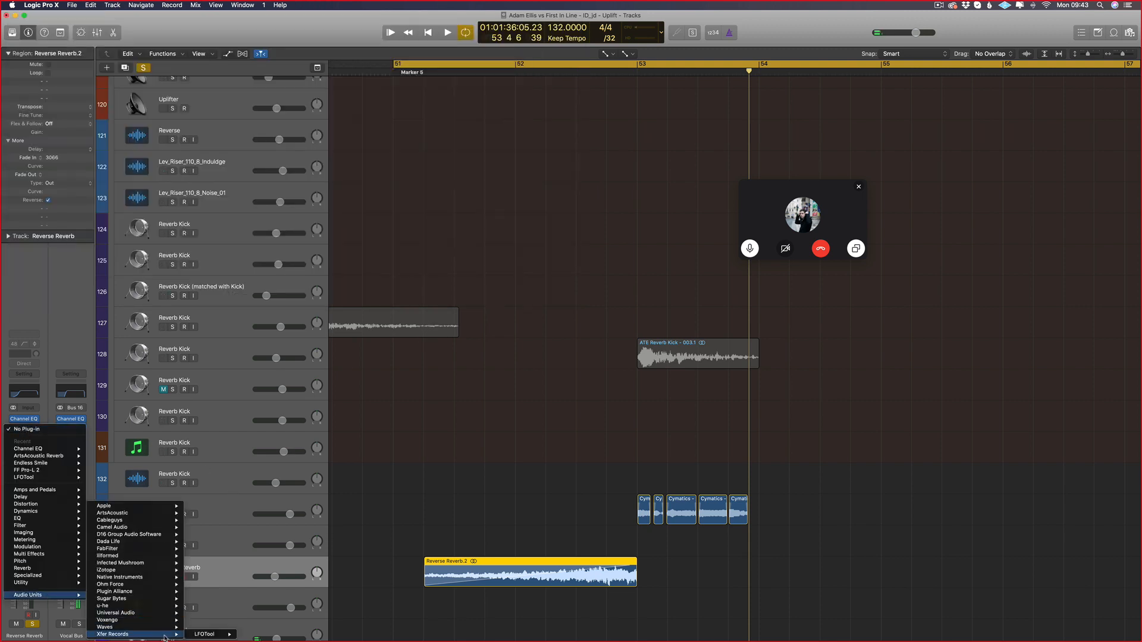
click(255, 627)
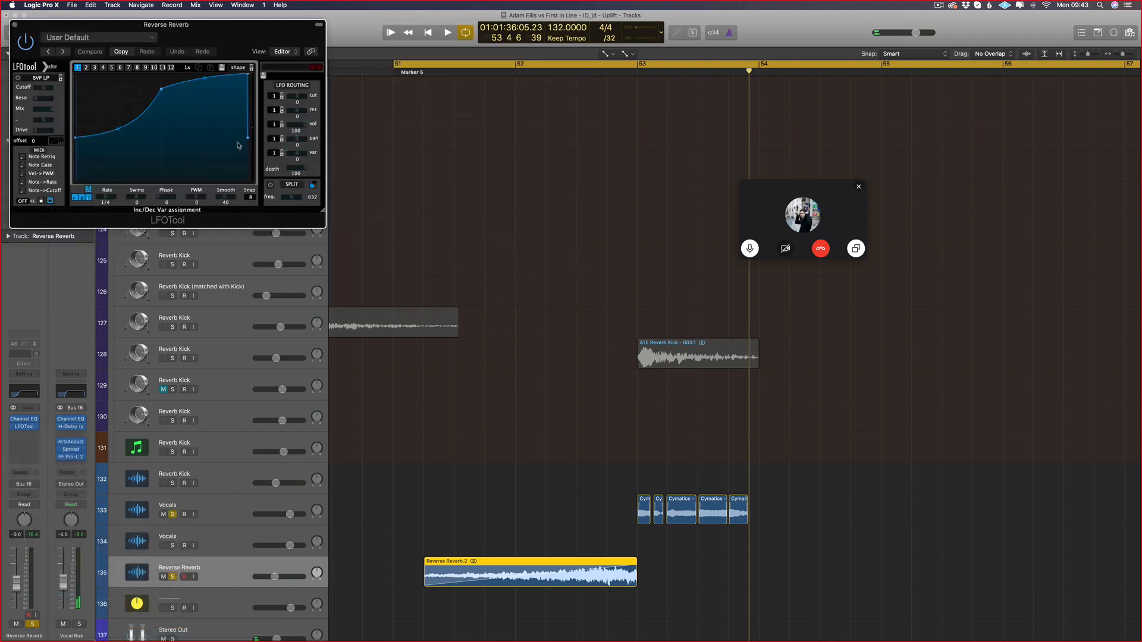
Step: Record a small move of LFOTool's first curve point as Latch automation during playback, and return the track to Read
key(space)
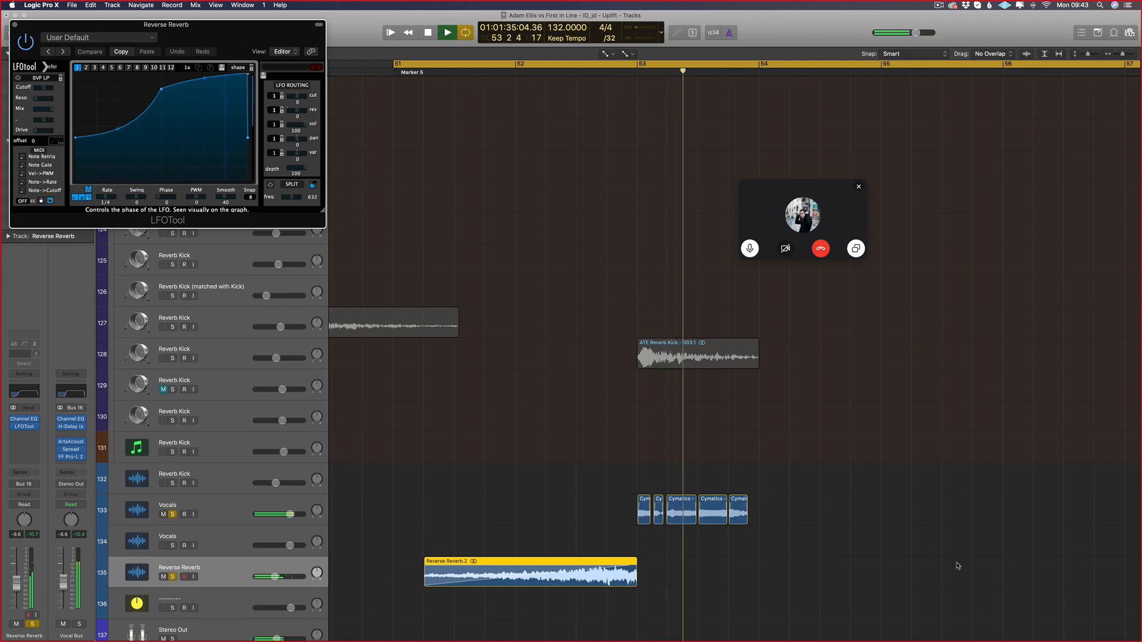
key(space)
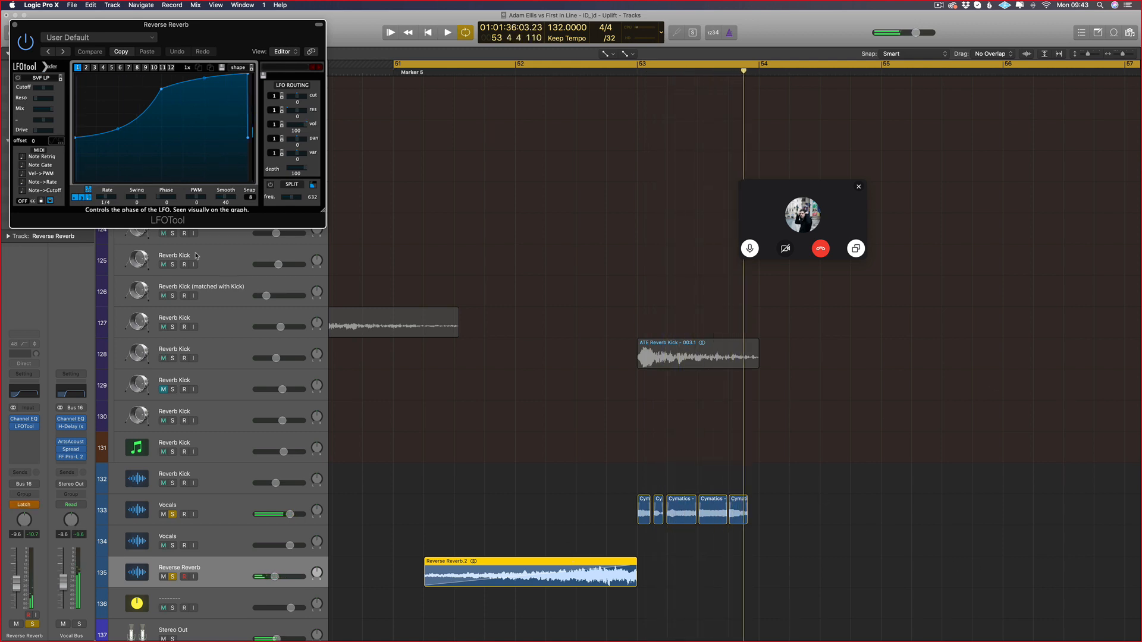
key(space)
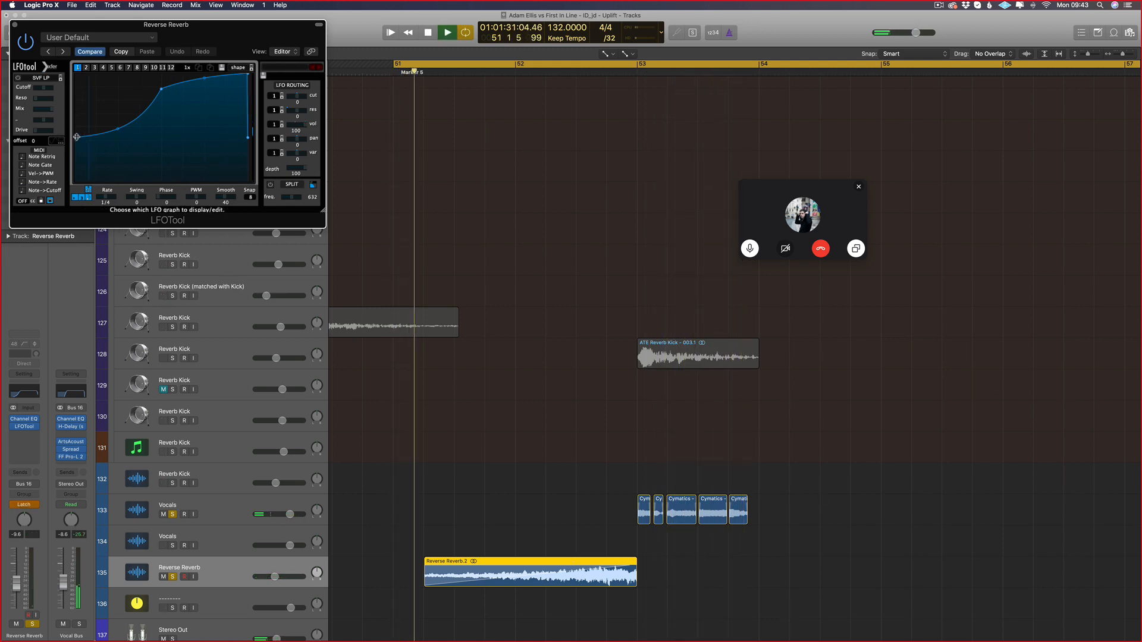
drag(80, 141, 77, 135)
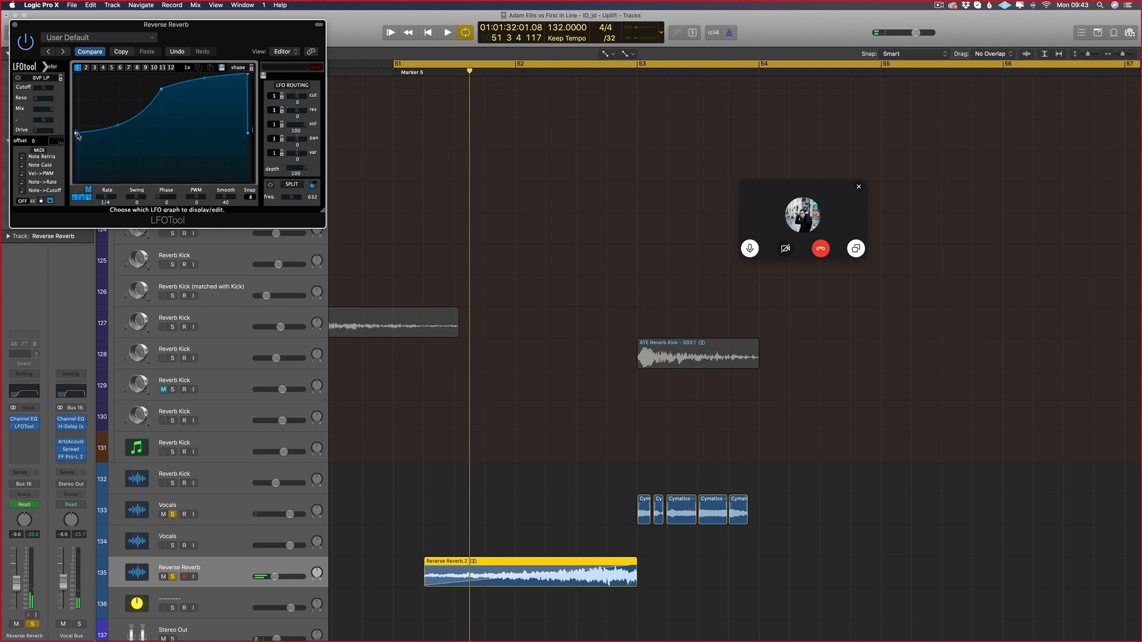
key(super+w)
Step: Shape the LFOTool Point Y0 automation on Reverse Reverb to hold 44% until just after bar 52 and rise to 94% at bar 53
key(a)
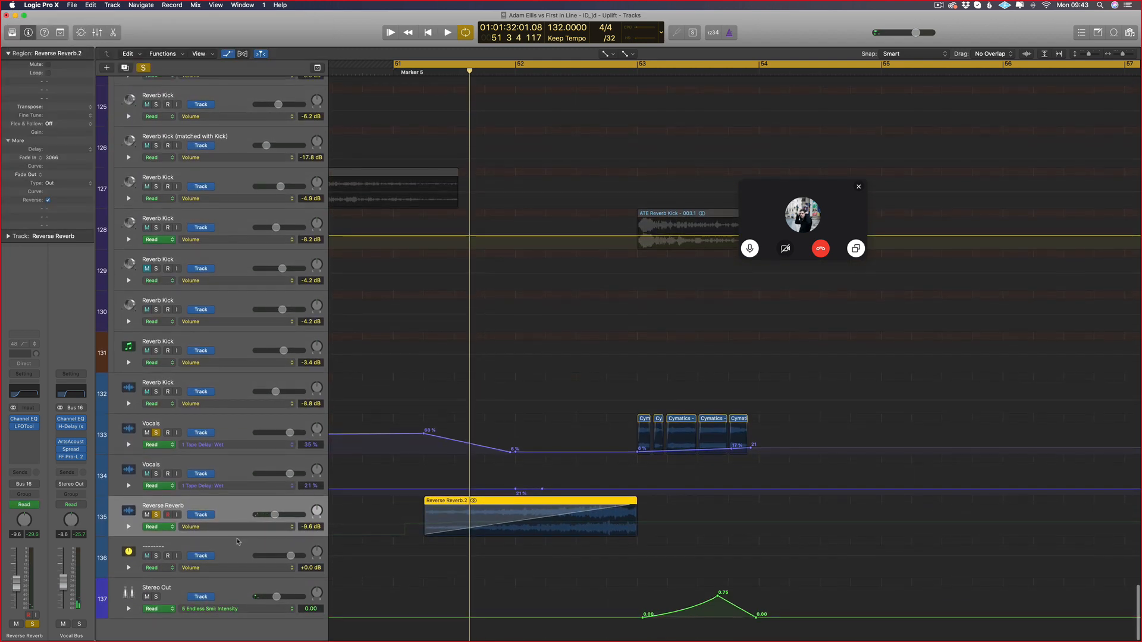
click(236, 527)
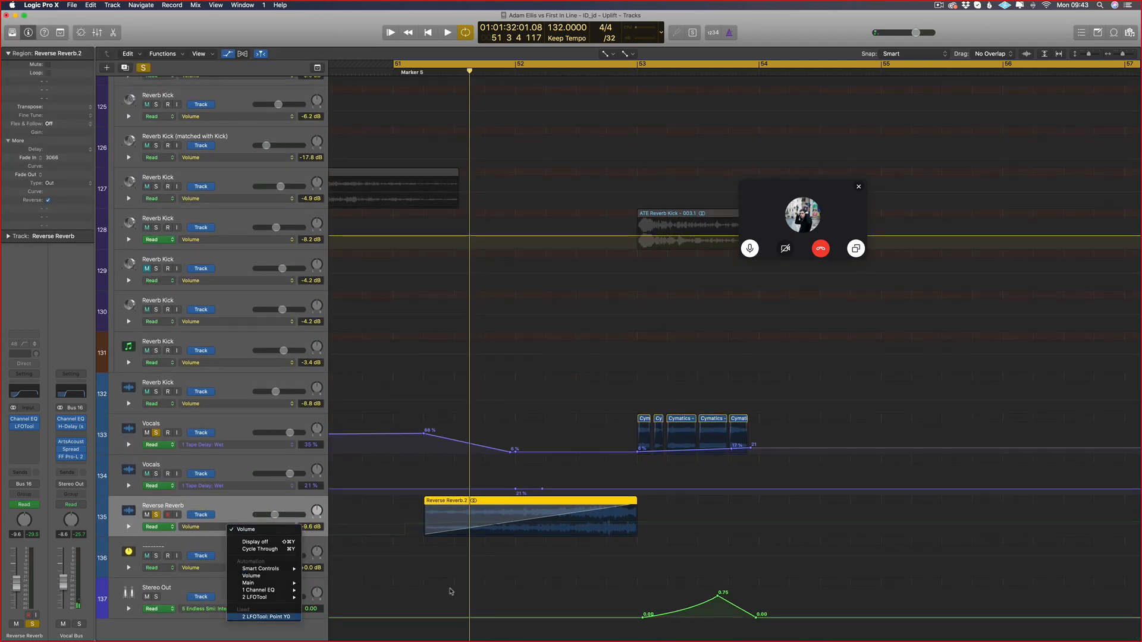
key(Return)
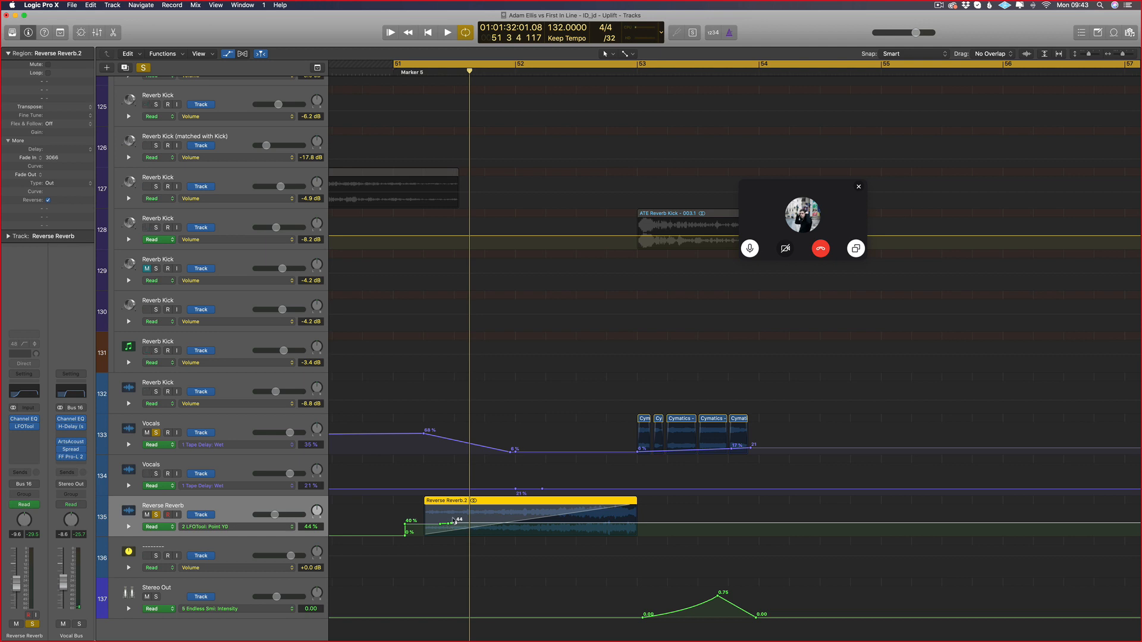
click(634, 523)
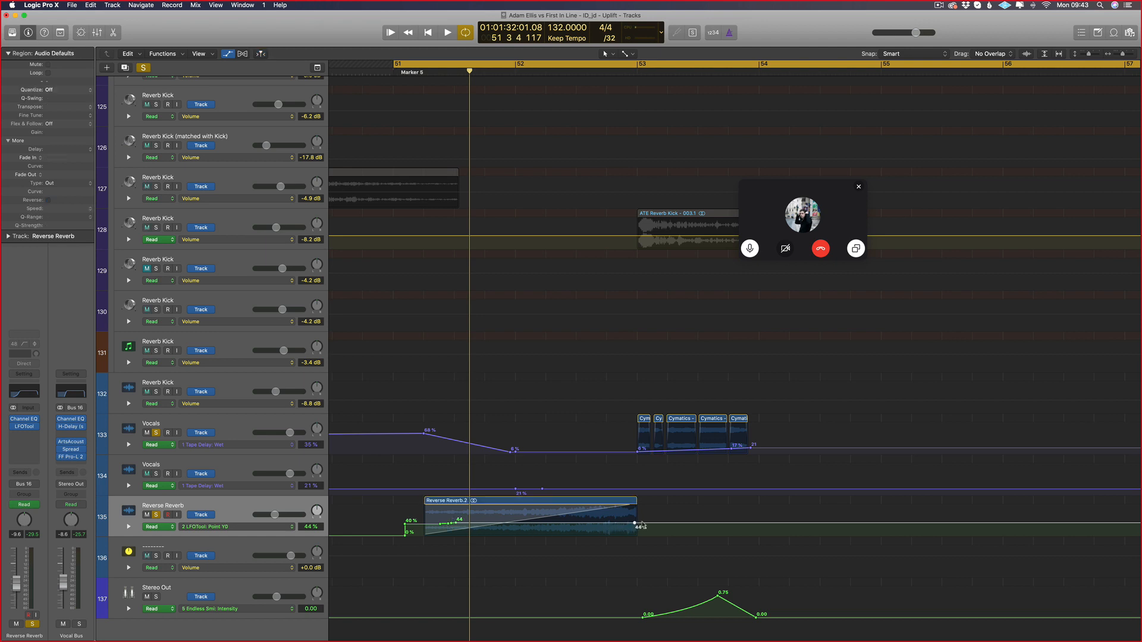
drag(640, 525, 419, 523)
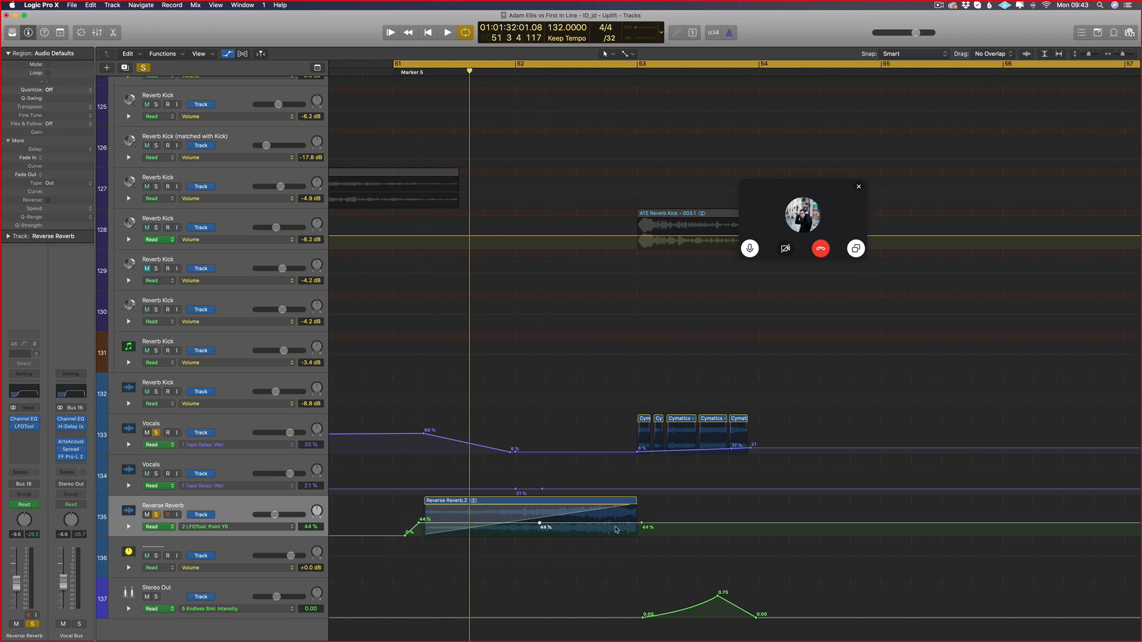
drag(643, 524, 654, 511)
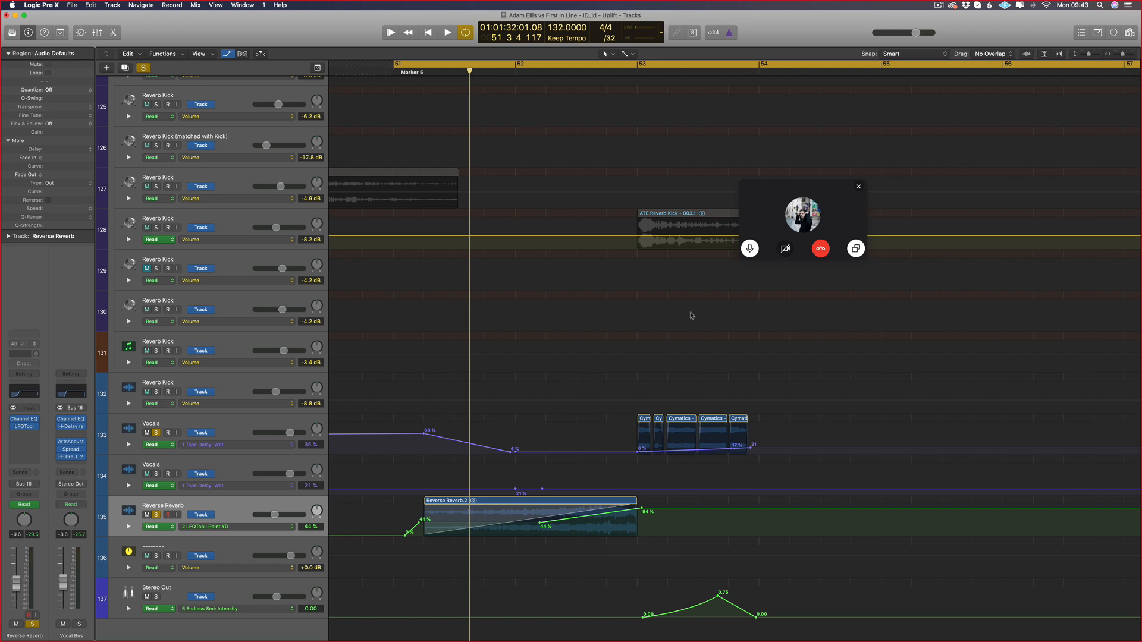
Step: Unsolo the vocal chops and play the Reverse Reverb alone to check the LFOTool automation
key(space)
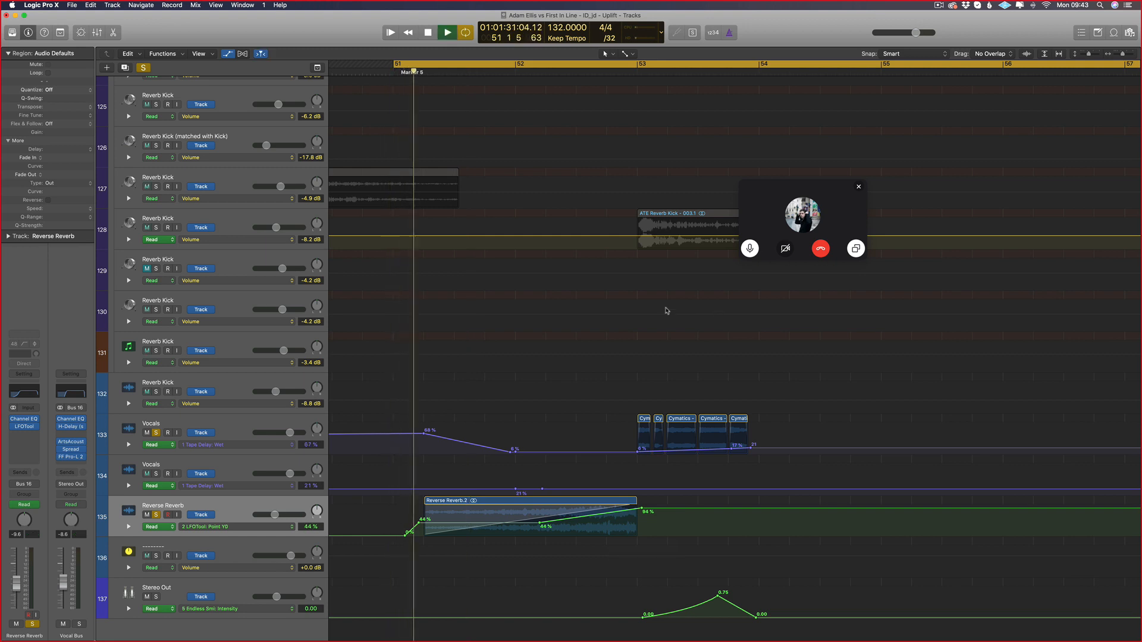
click(158, 434)
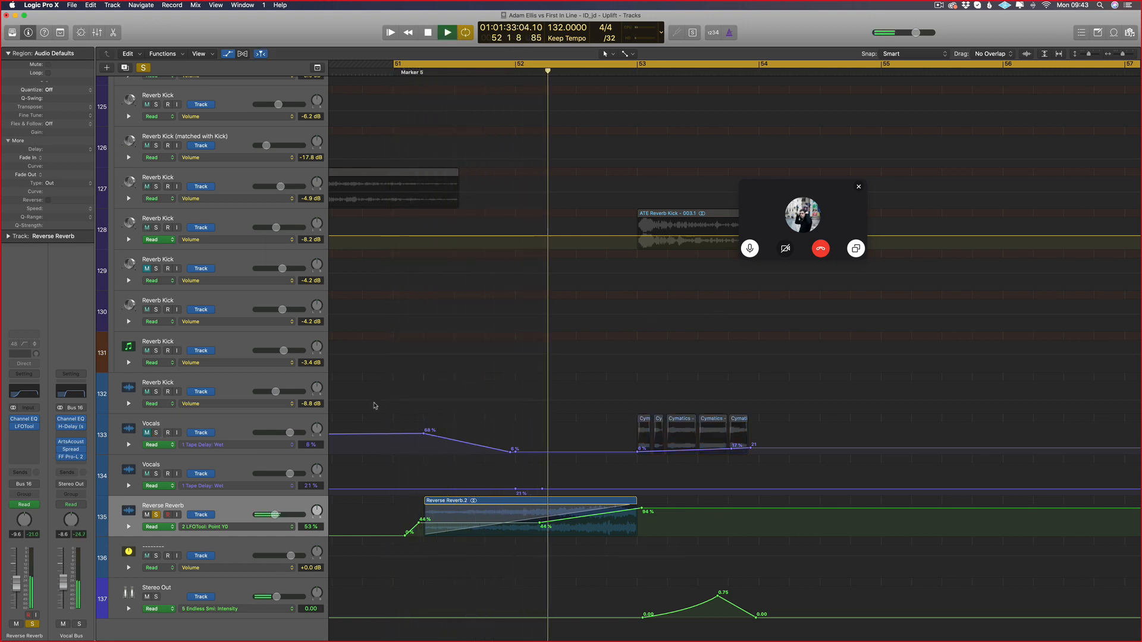
click(644, 509)
key(space)
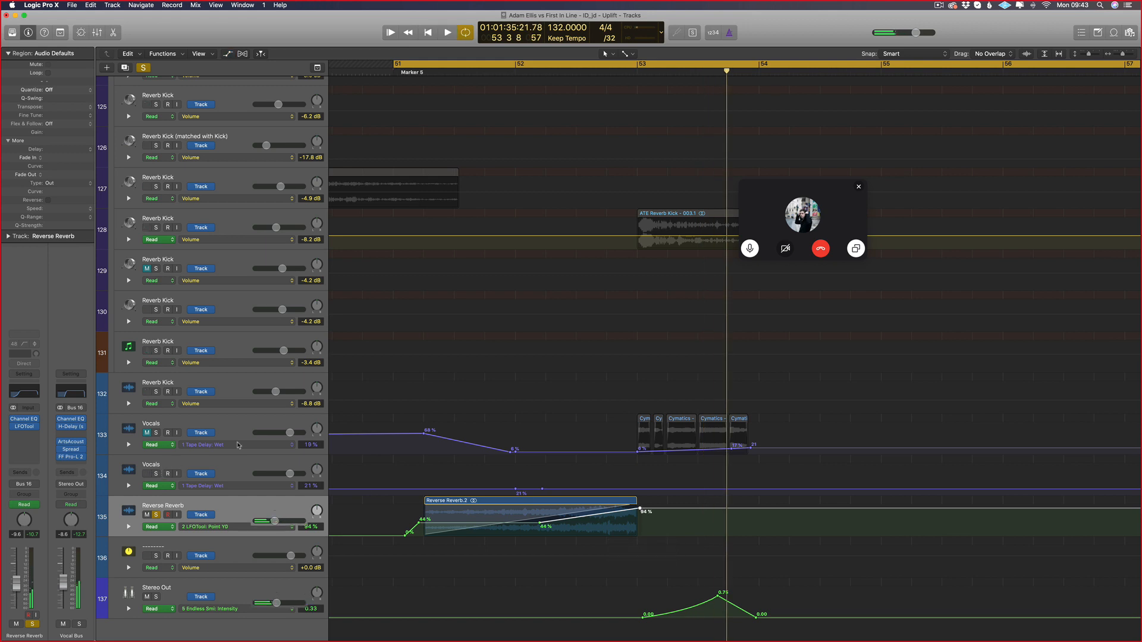
Step: Hide the automation, clear all solos, and lower Reverse Reverb to about -10.6 dB while playing the full mix
key(a)
scroll(708, 569, right, 1)
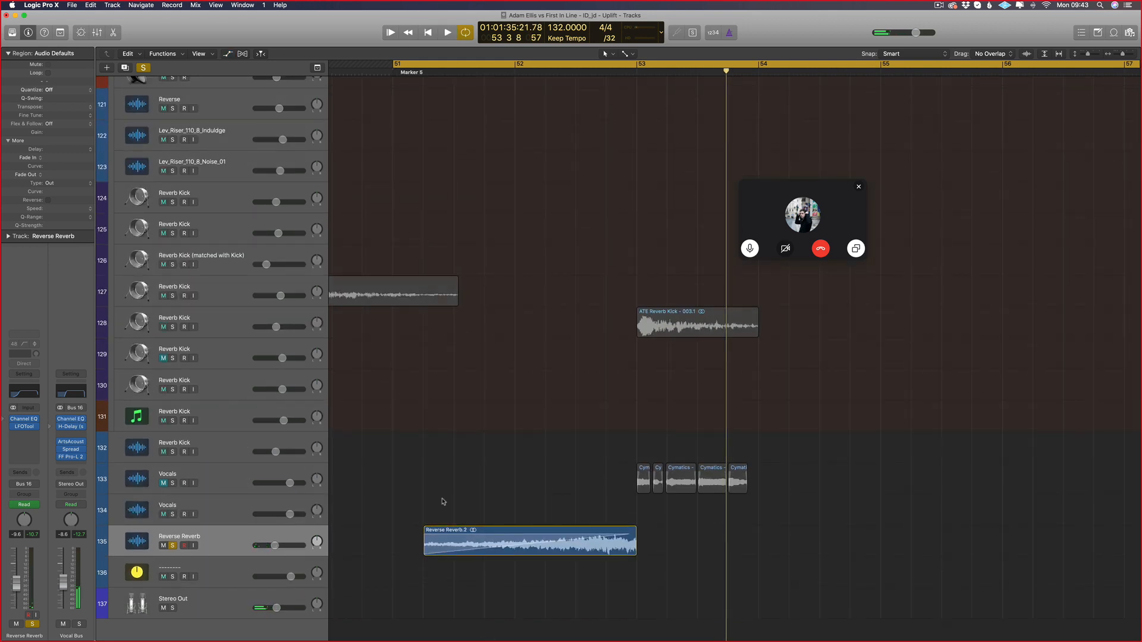
key(space)
click(172, 484)
alt+click(172, 484)
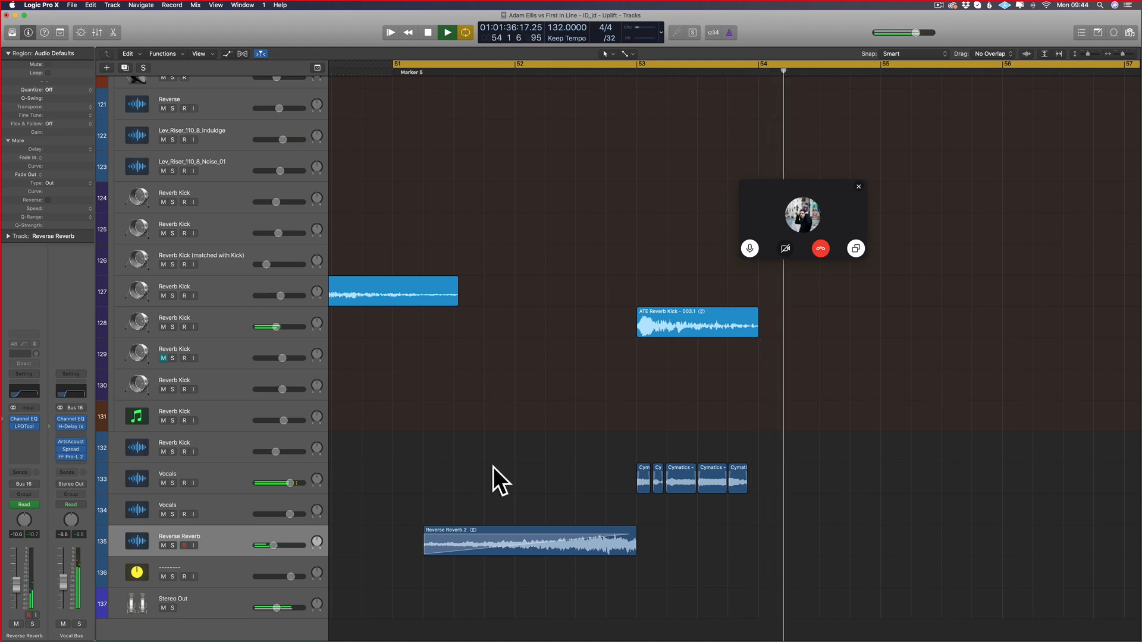
Step: Show the track automation and lower the Vocals track's Tape Delay Wet curve to 0% just after bar 56
scroll(671, 523, right, 5)
drag(670, 523, 433, 467)
key(a)
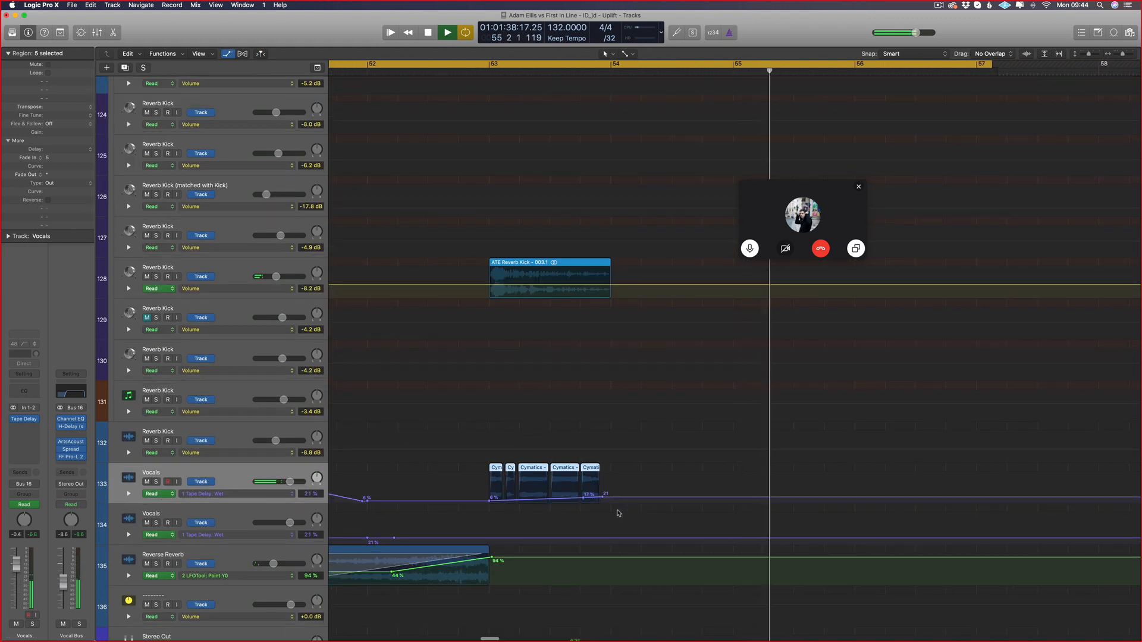
key(space)
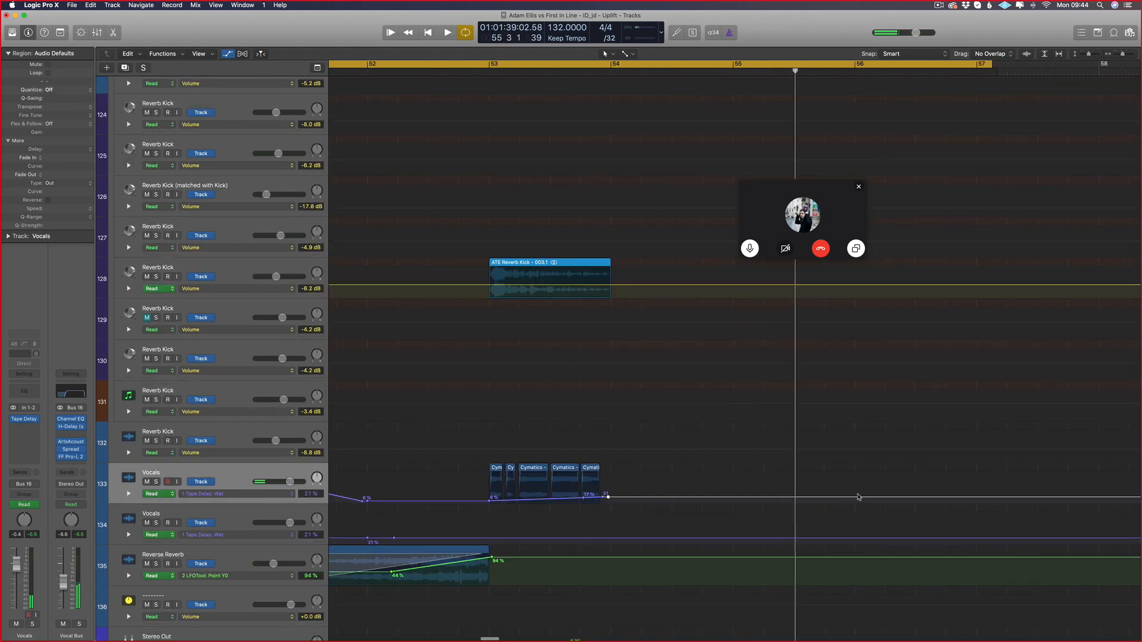
drag(861, 497, 861, 503)
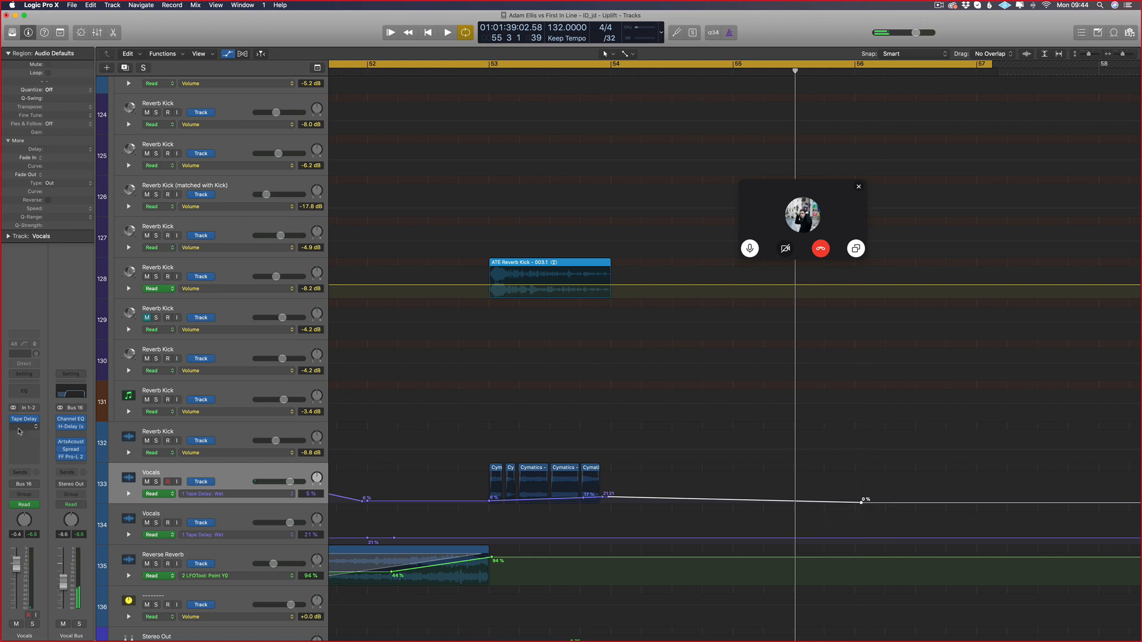
Step: Insert LFOTool below Tape Delay on the Vocals track and bypass it
click(19, 432)
mouse_move(38, 595)
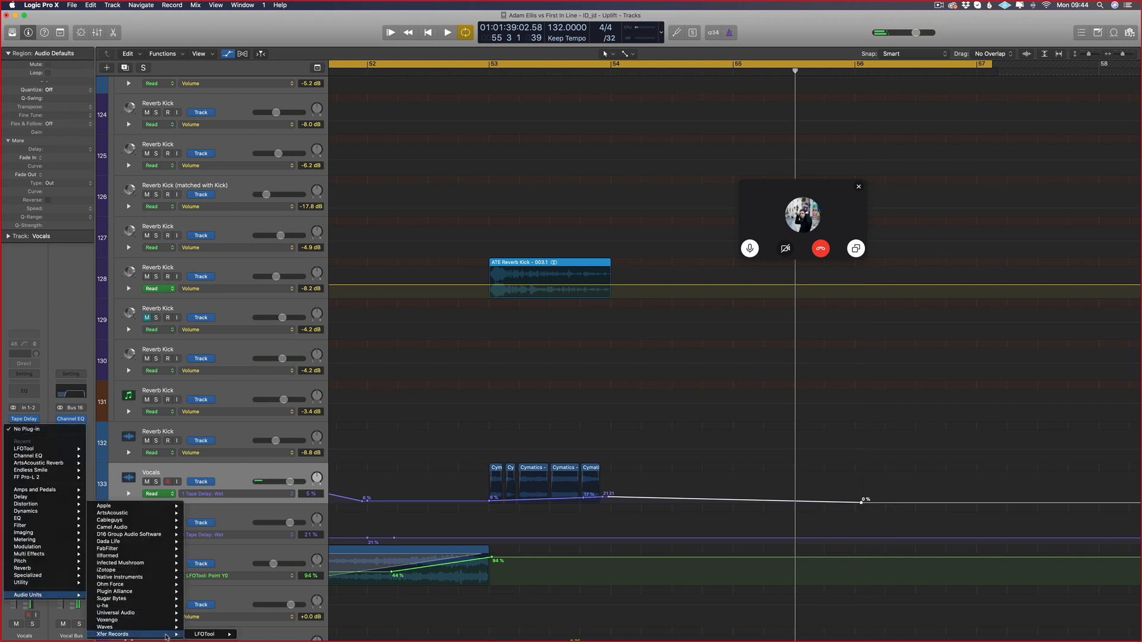
click(255, 627)
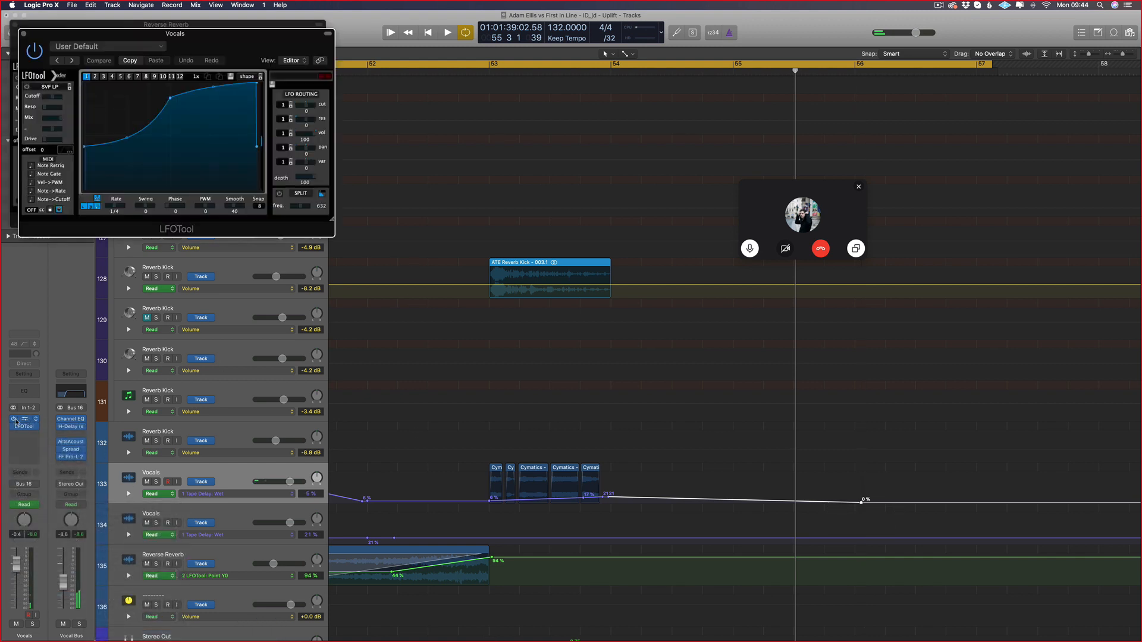
click(14, 427)
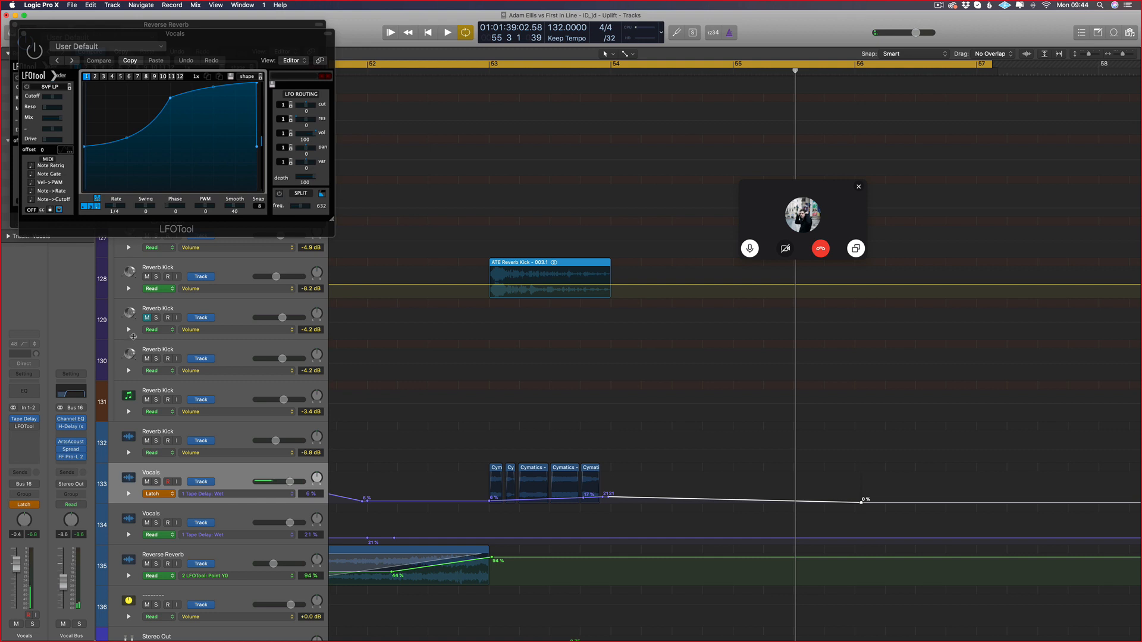
Step: Record LFOTool's switch-on at the end of the vocal chops as Latch automation during playback, and return Vocals to Read
key(space)
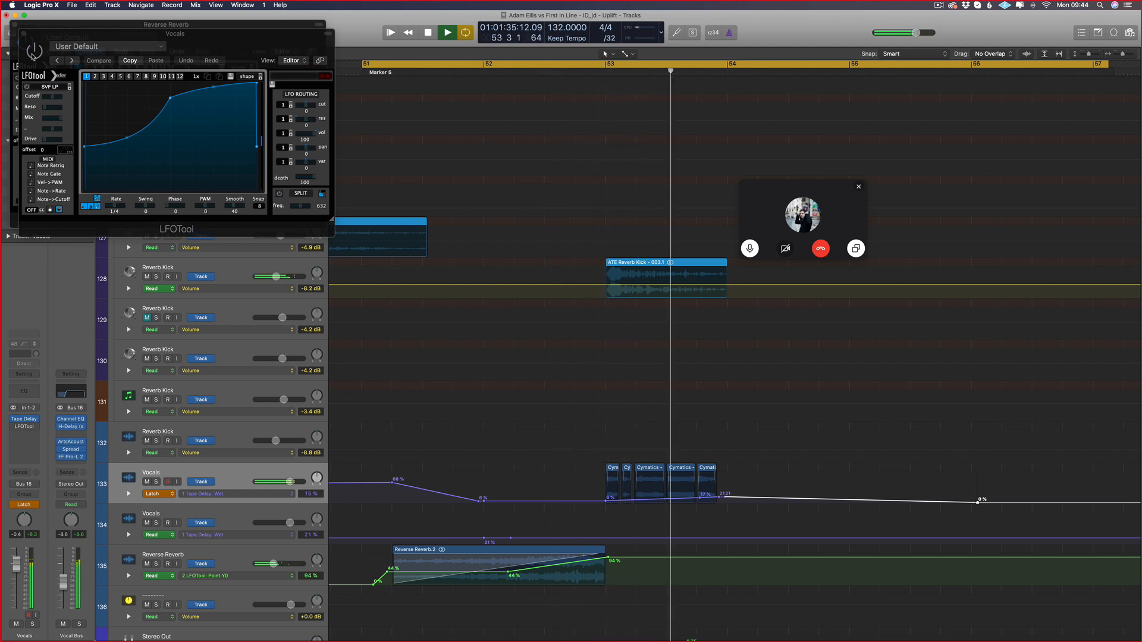
click(34, 51)
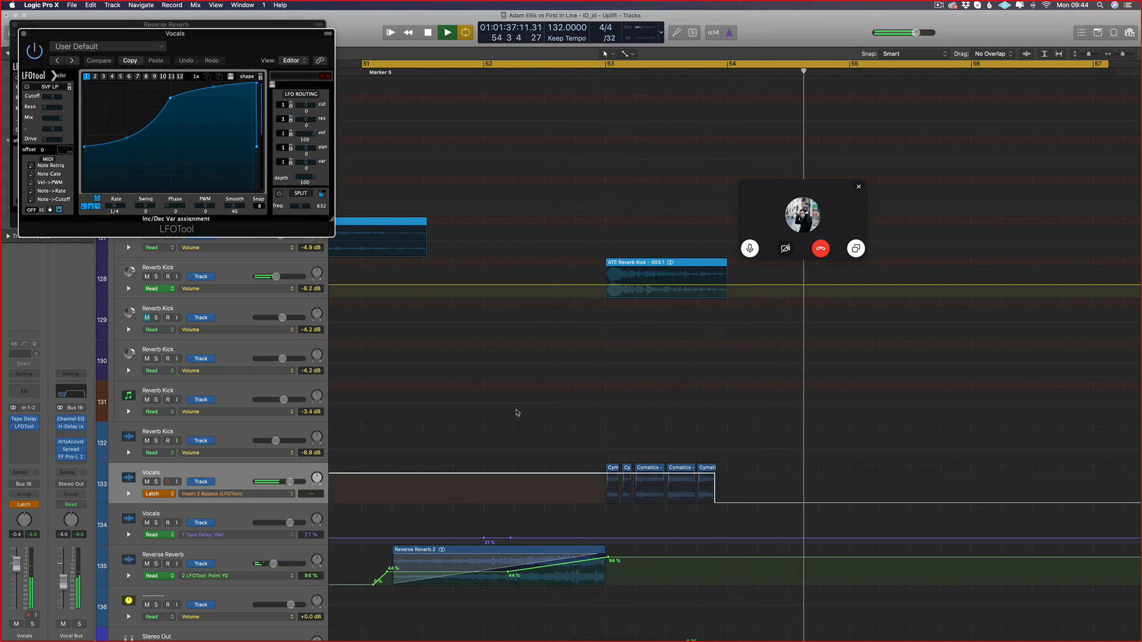
key(v)
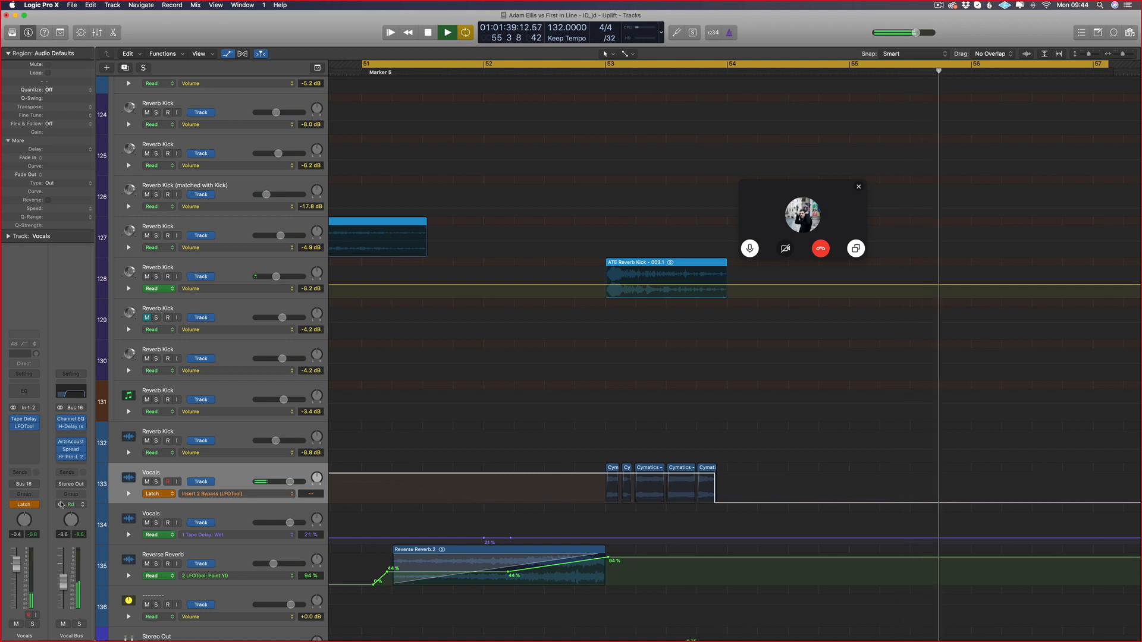
key(ctrl+super+l)
key(space)
Step: Set the cycle range to bars 39 to 59, play the full mix through the vocal chops, and hide the automation
key(super+Left)
key(super+Left)
key(super+Left)
key(super+Left)
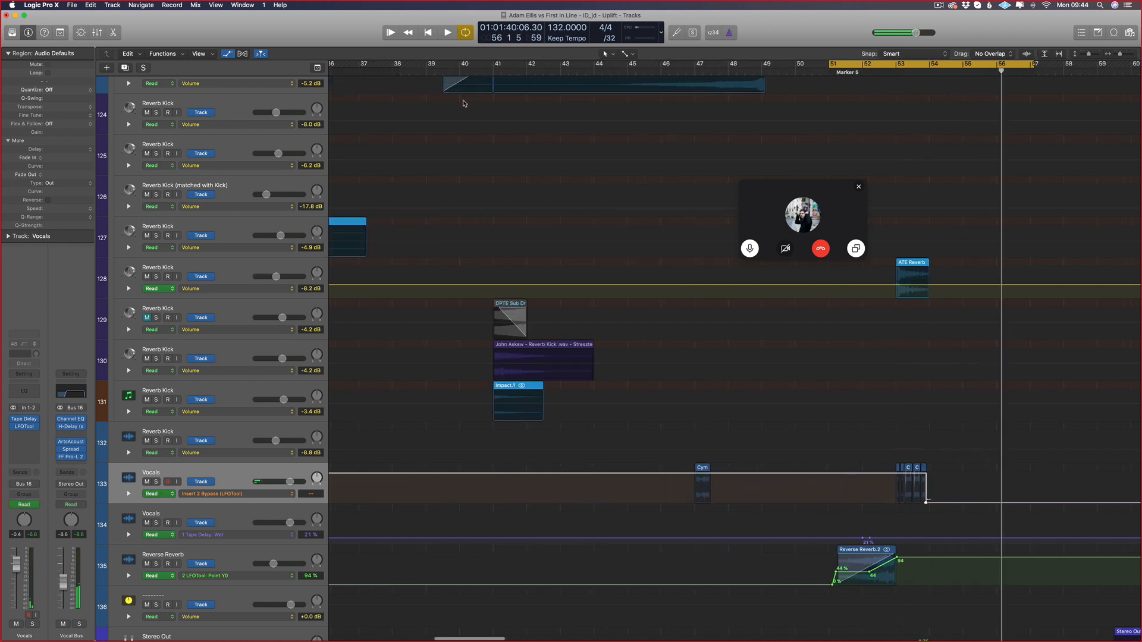
scroll(458, 69, left, 1)
drag(457, 65, 1118, 66)
key(space)
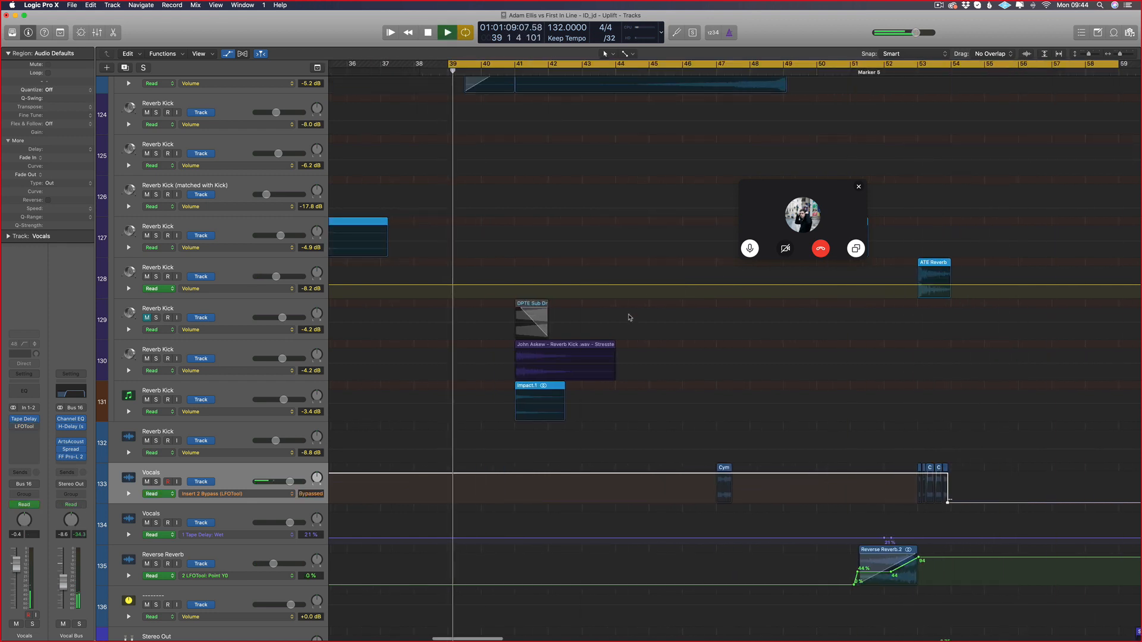
key(super+Left)
key(super+Left)
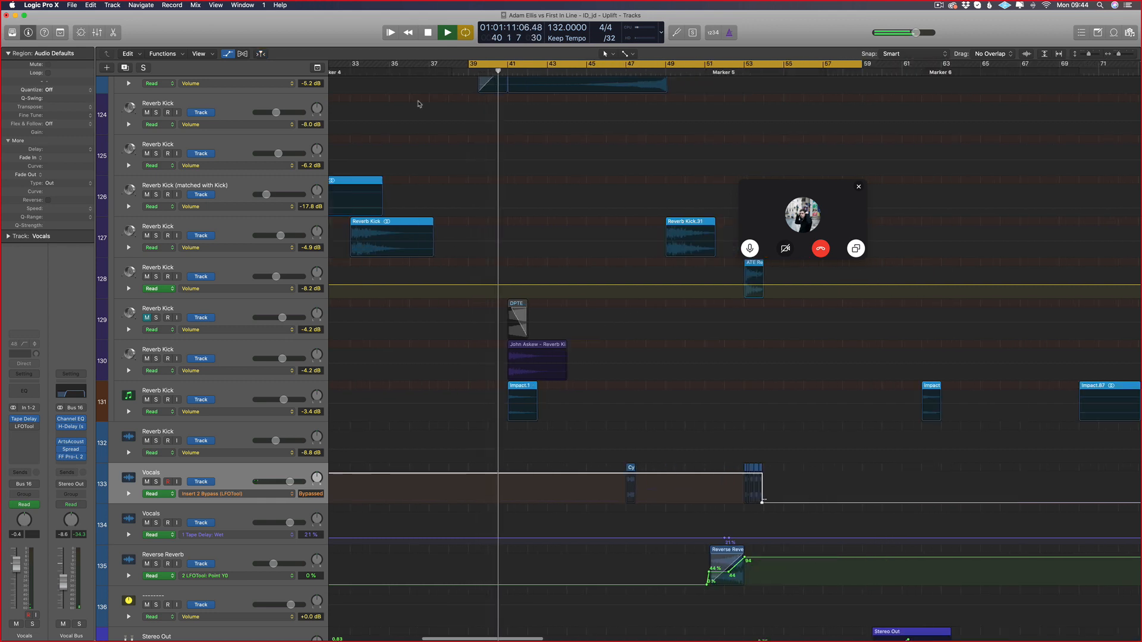
scroll(357, 78, left, 2)
key(super+Left)
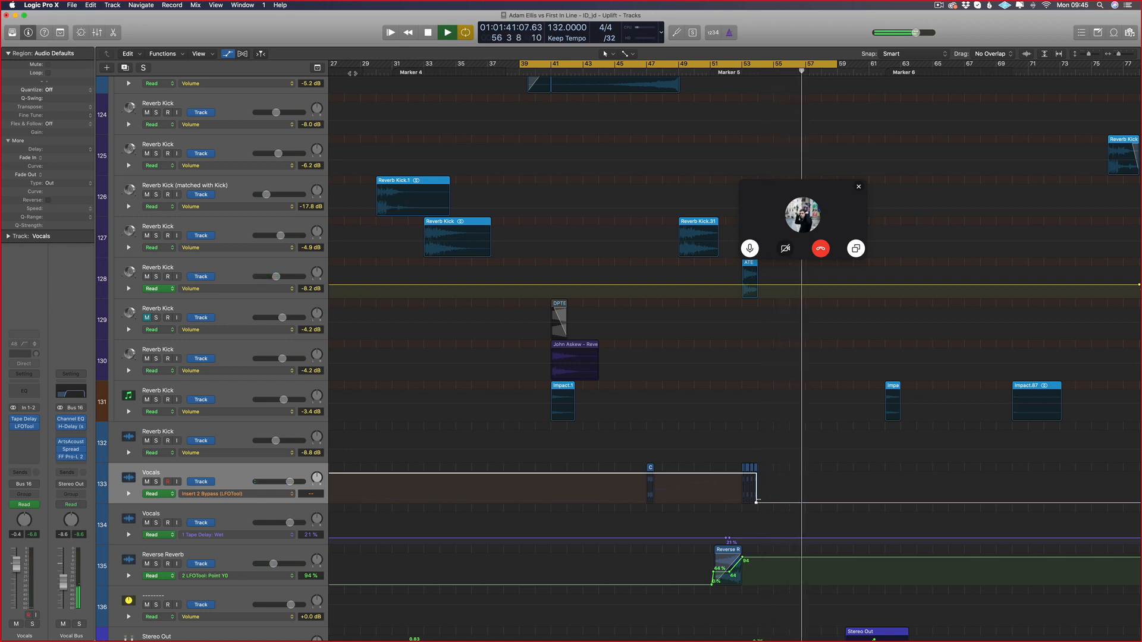
key(space)
key(a)
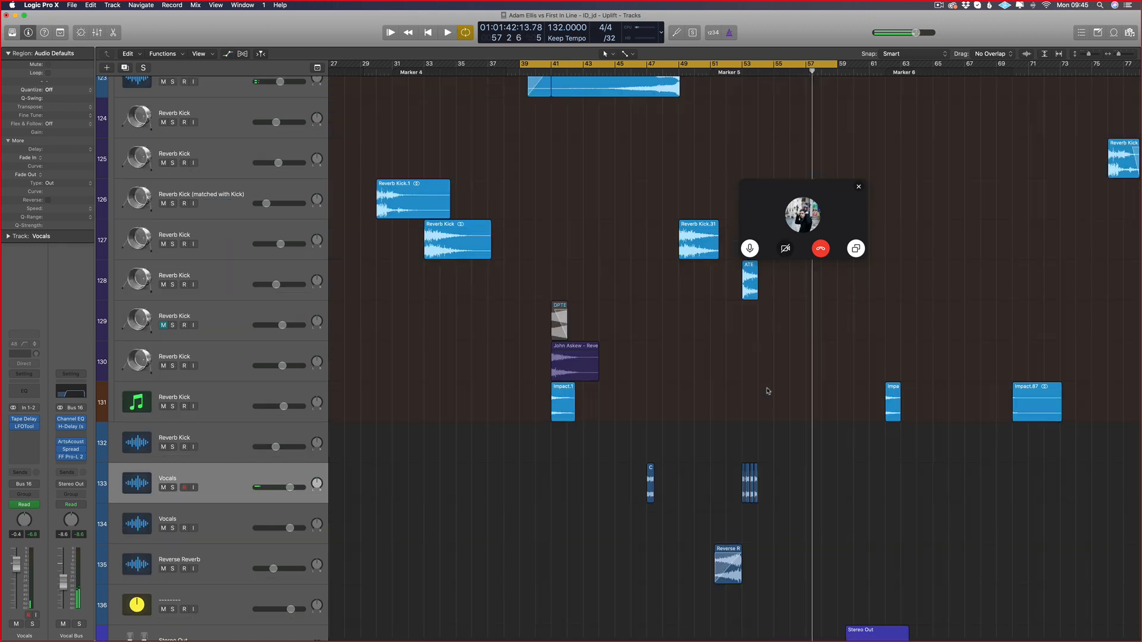
Step: Mute the Reverse Reverb track and both Vocals tracks, and solo the Reverb Kick track directly above Vocals
scroll(767, 393, up, 6)
scroll(631, 473, right, 3)
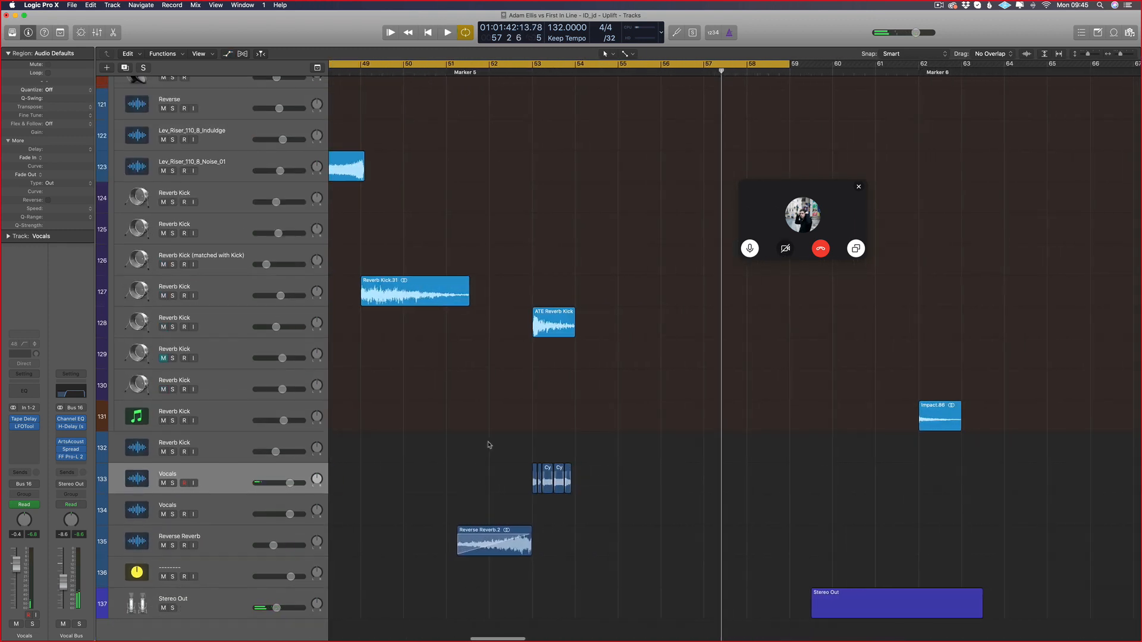
click(162, 545)
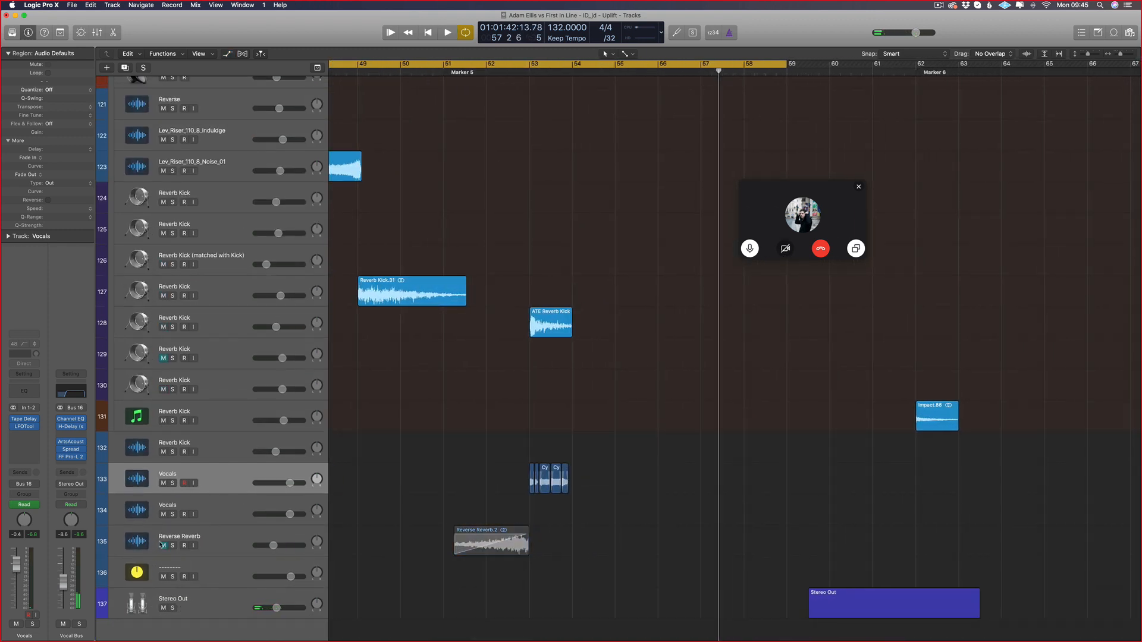
click(172, 483)
click(172, 483)
click(164, 483)
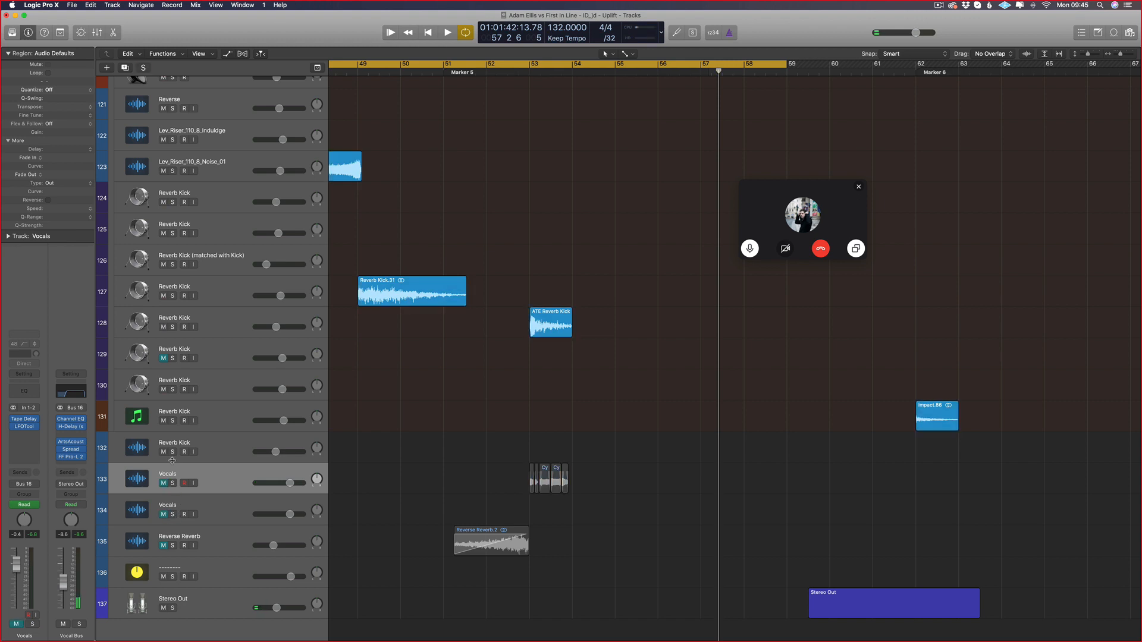
click(172, 452)
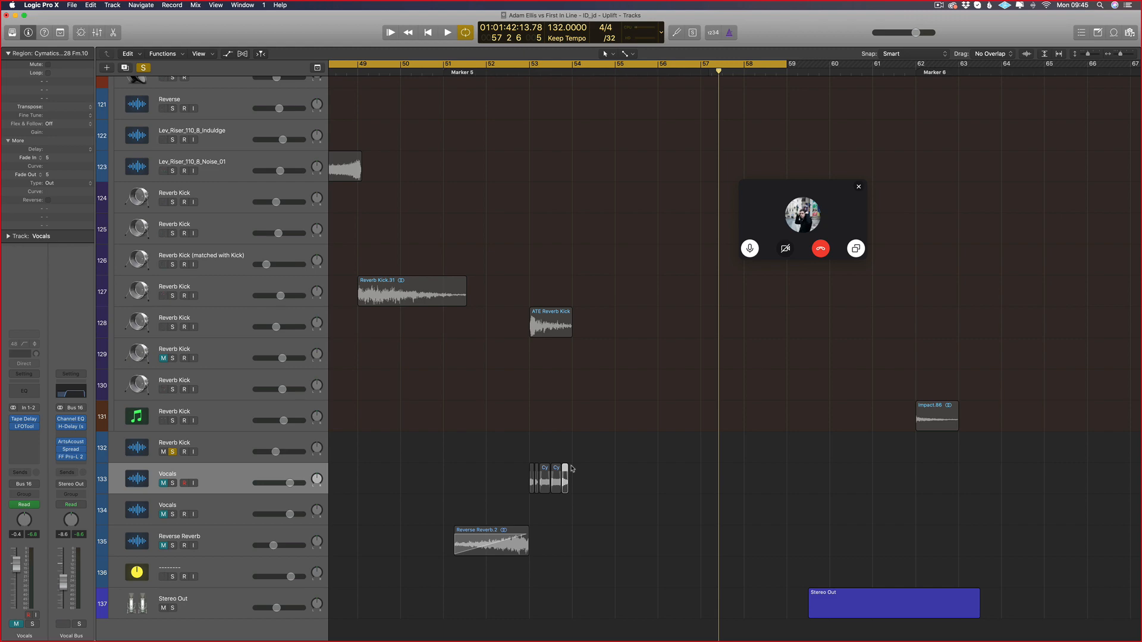
click(940, 6)
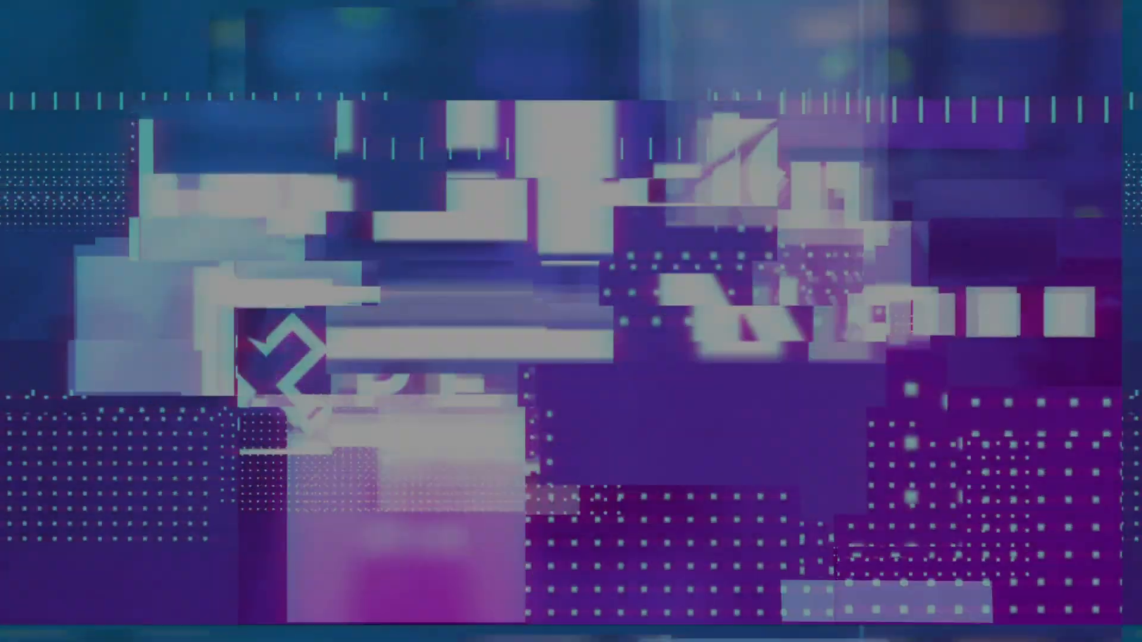